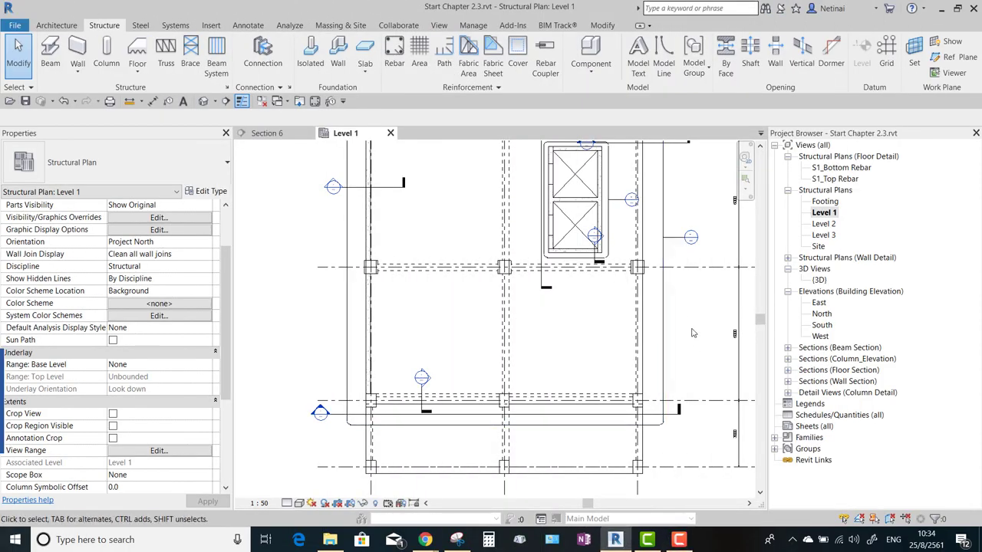
# - Open the Section 6 floor section view from its marker on the Level 1 plan
pyautogui.moveTo(691, 333); pyautogui.dragTo(682, 335, button='middle')
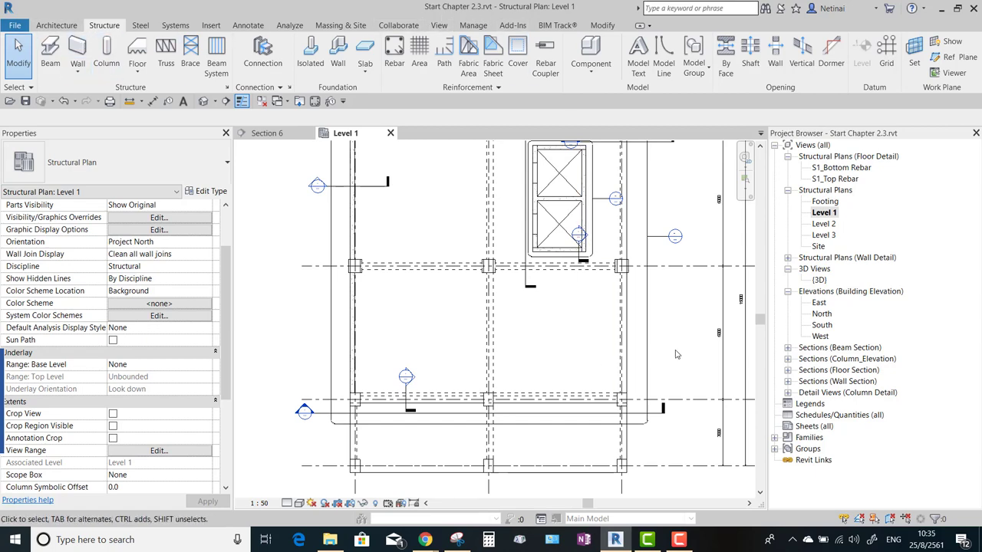
pyautogui.scroll(2, 393, 397)
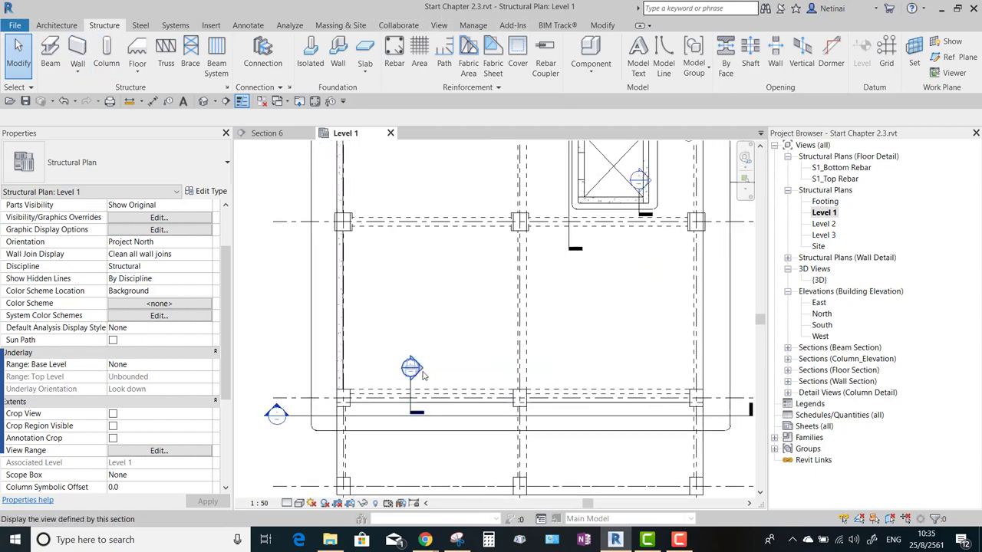
pyautogui.doubleClick(422, 375)
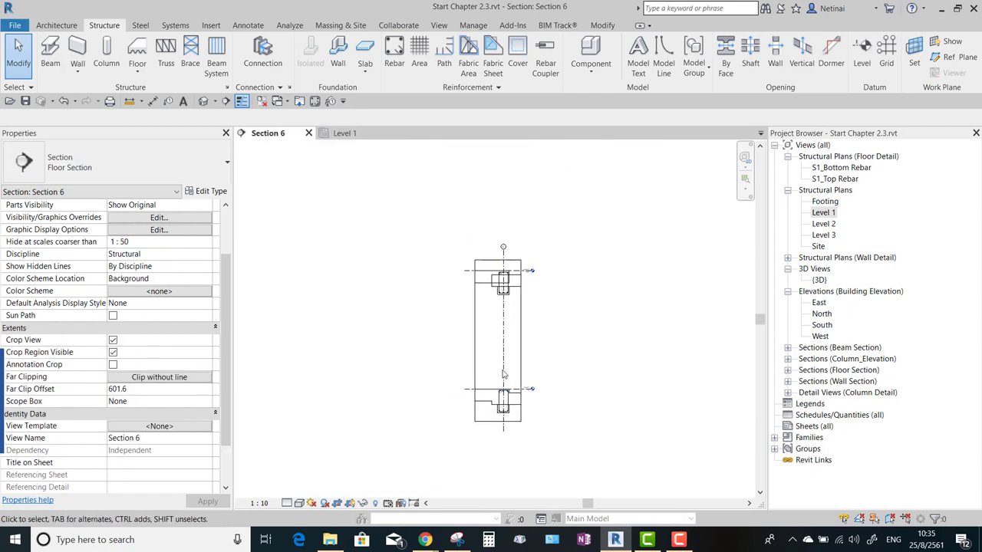
pyautogui.scroll(3, 491, 430)
pyautogui.scroll(-3, 466, 387)
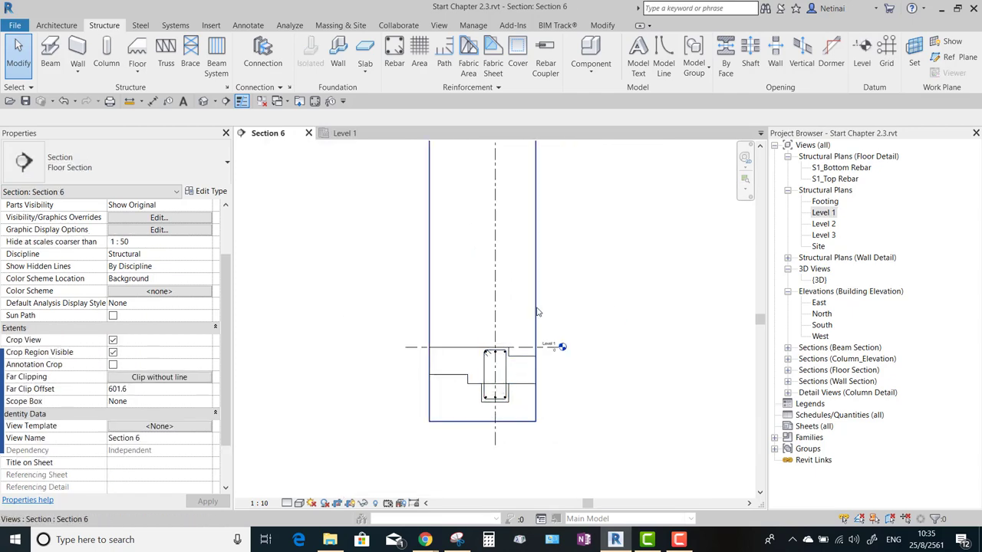
pyautogui.click(528, 270)
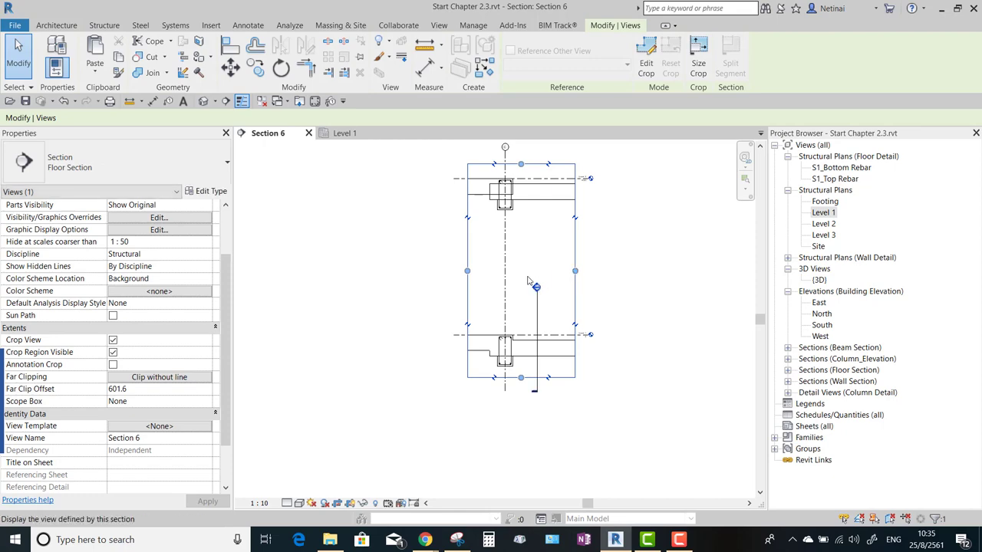
# - Open the Section 7 beam section view from its marker
pyautogui.doubleClick(535, 322)
pyautogui.scroll(1, 476, 306)
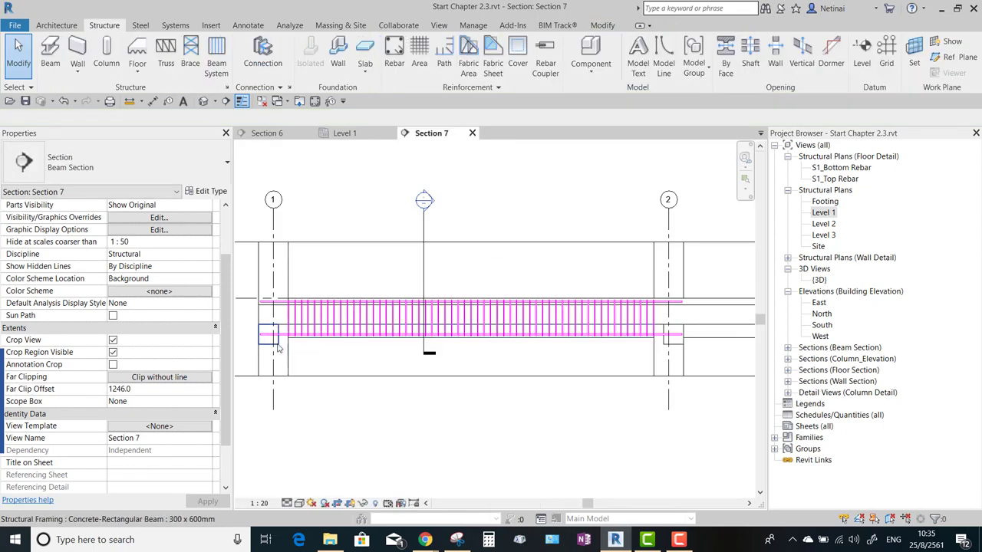
pyautogui.scroll(1, 475, 307)
pyautogui.scroll(-2, 537, 253)
# - Return to Section 6, reframe the beam, and select Schedules/Quantities in the Project Browser
pyautogui.click(344, 132)
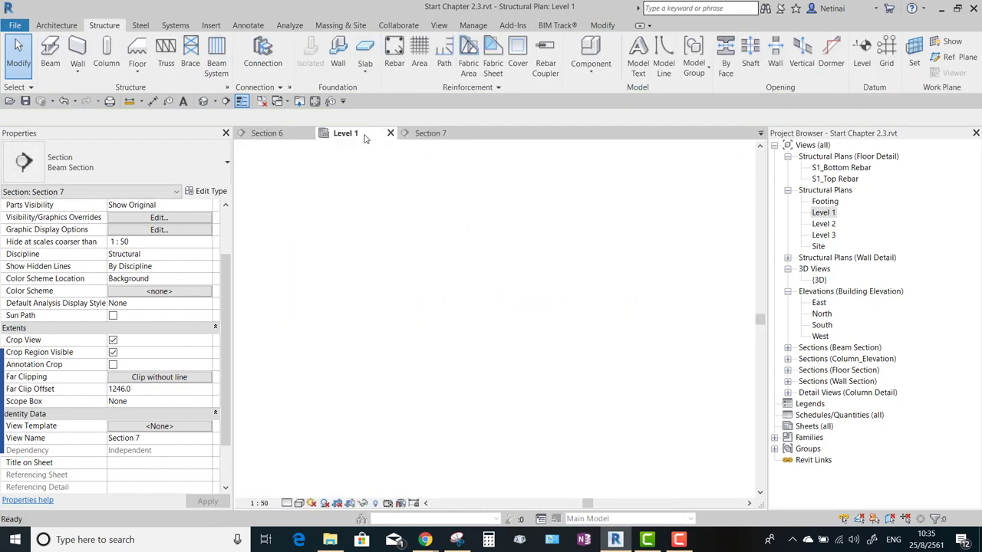
pyautogui.click(264, 133)
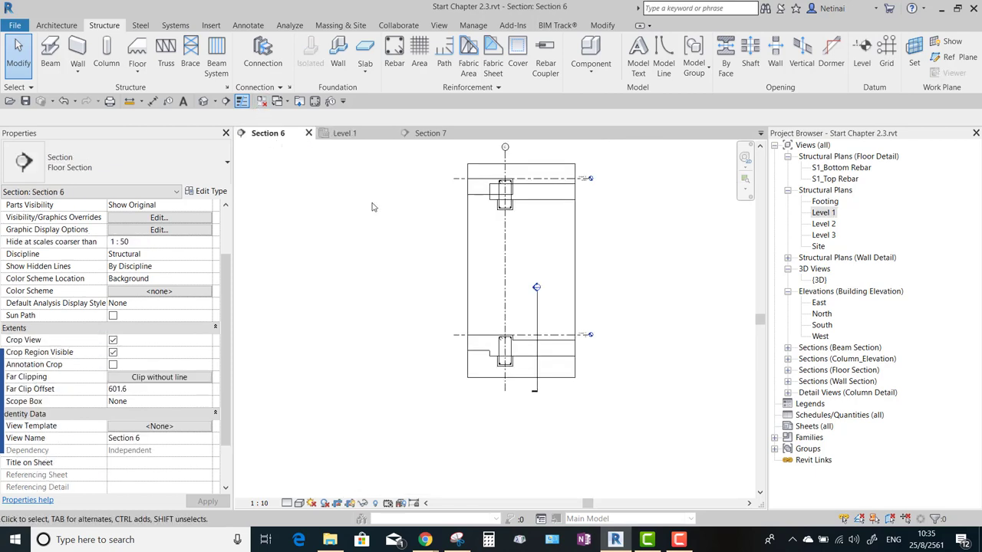
pyautogui.scroll(1, 508, 355)
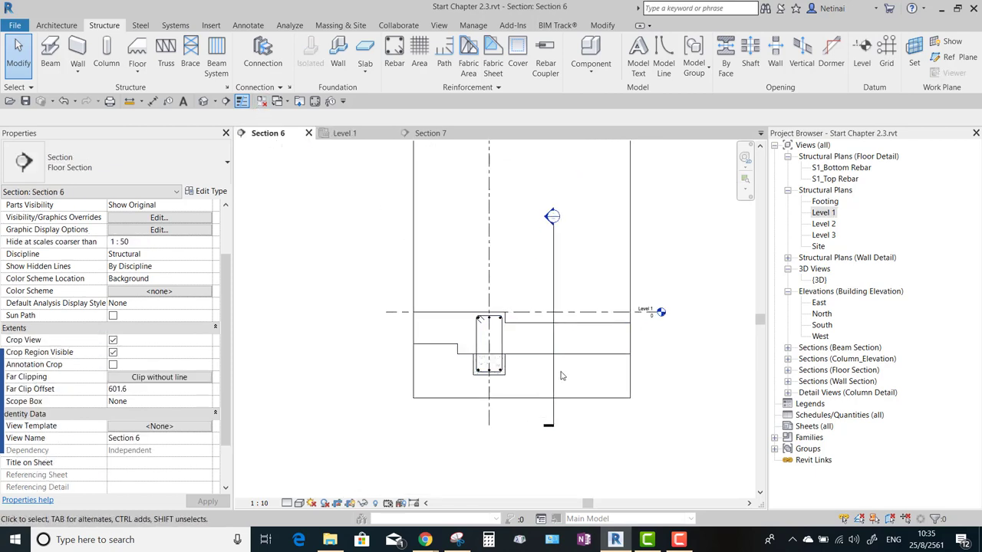
pyautogui.moveTo(561, 376); pyautogui.dragTo(544, 424, button='middle')
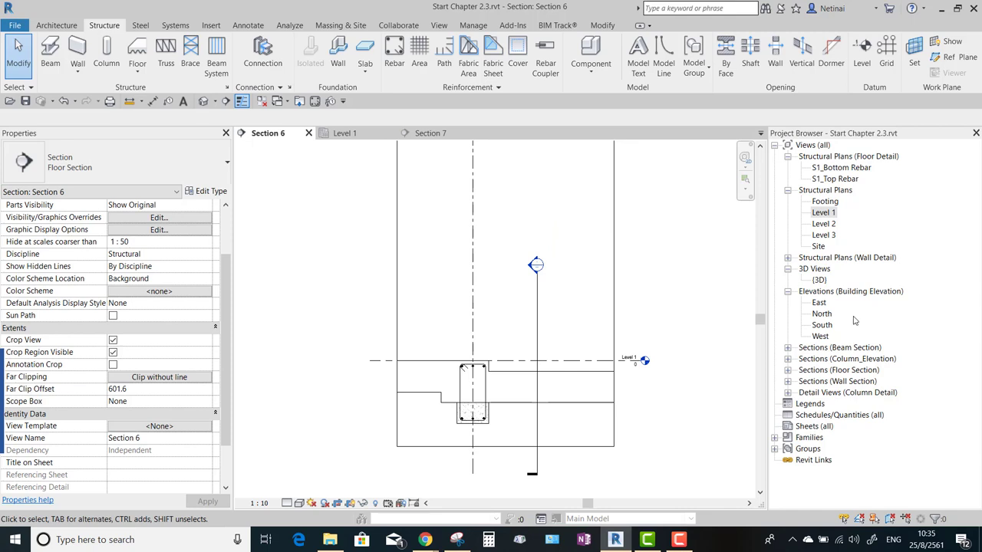
pyautogui.click(829, 416)
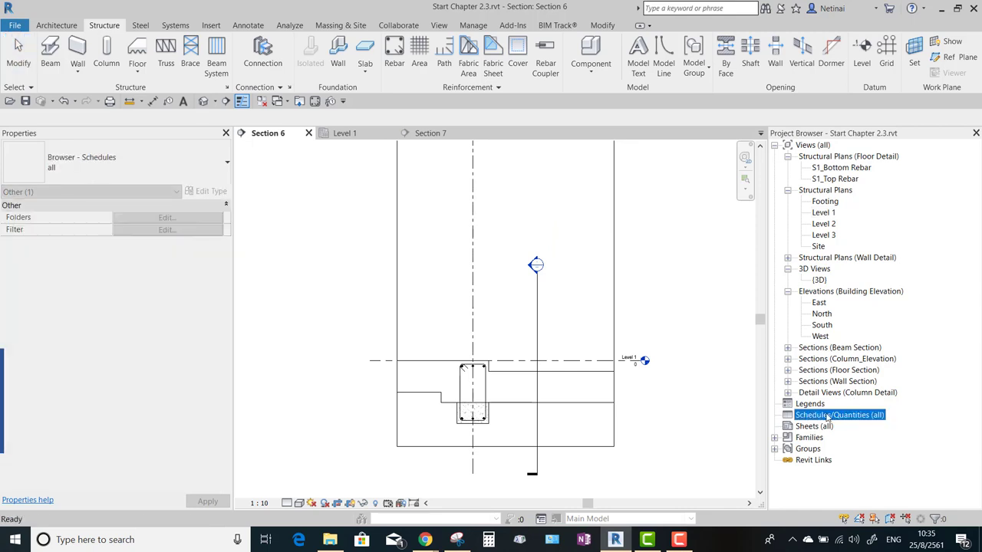
# - Start a new Structural Rebar schedule named Rebar Schedule
pyautogui.rightClick(829, 416)
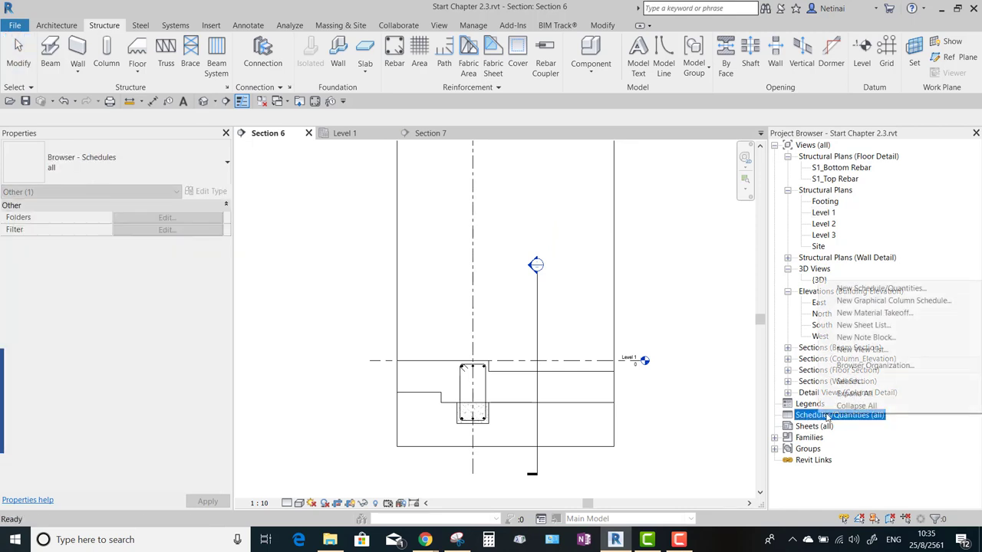
pyautogui.click(882, 288)
pyautogui.scroll(-3, 432, 257)
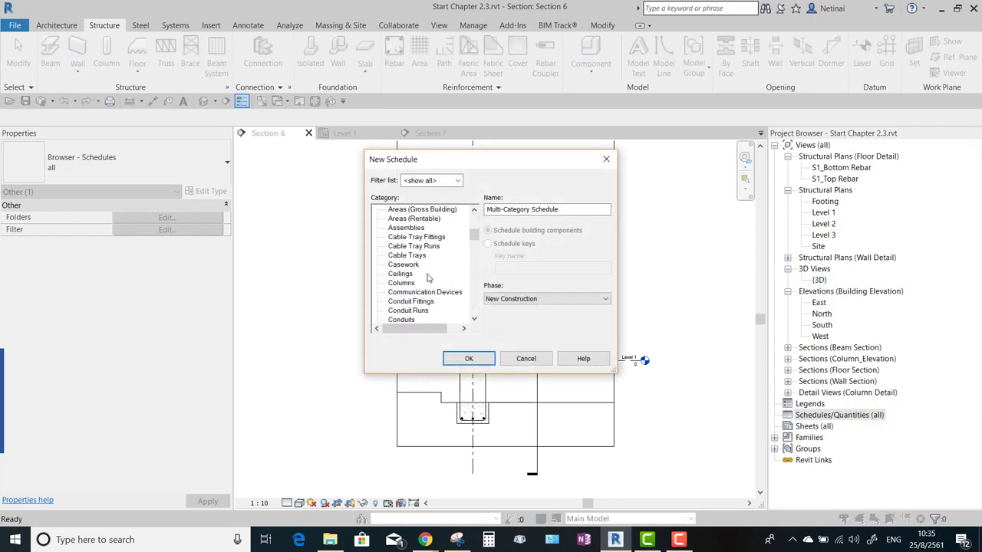
pyautogui.scroll(-4, 432, 256)
pyautogui.scroll(-2, 432, 257)
pyautogui.moveTo(473, 254); pyautogui.dragTo(474, 306)
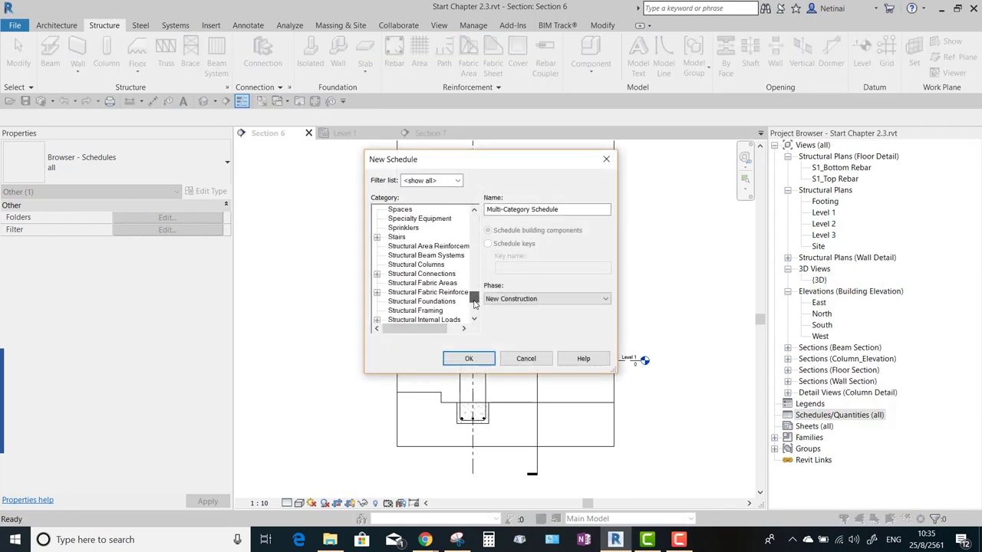
pyautogui.click(432, 275)
pyautogui.click(470, 359)
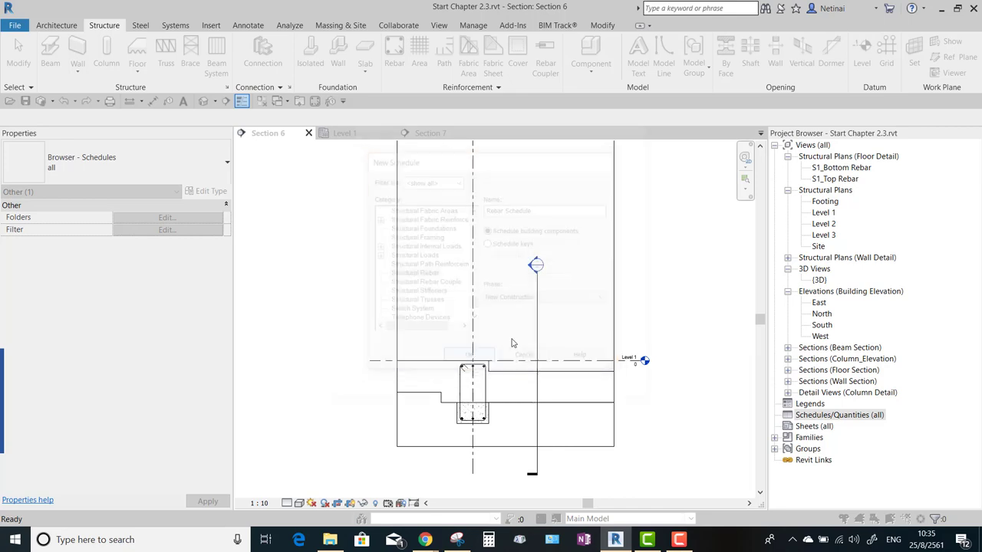
# - Add Partition as the schedule's first field
pyautogui.moveTo(466, 223); pyautogui.dragTo(465, 306)
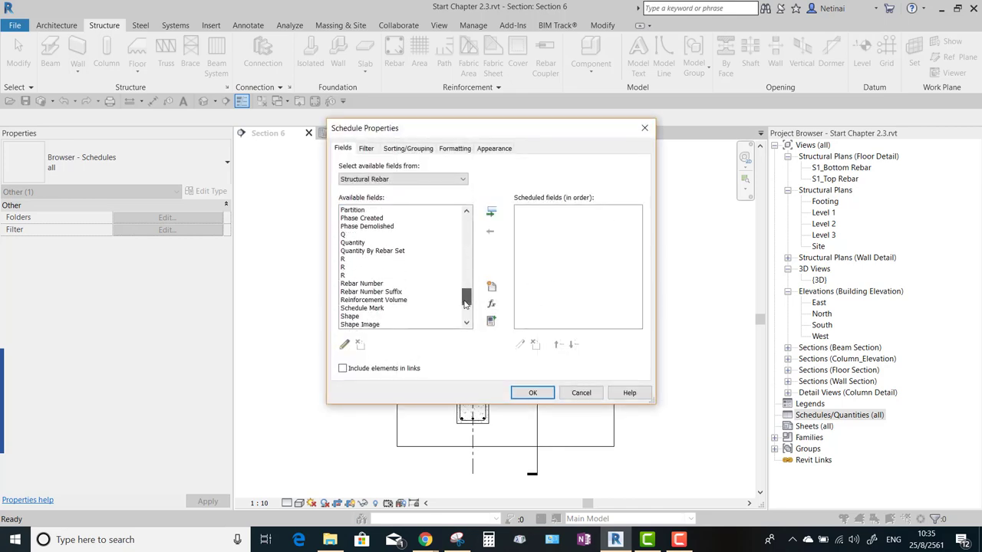
pyautogui.scroll(-4, 372, 276)
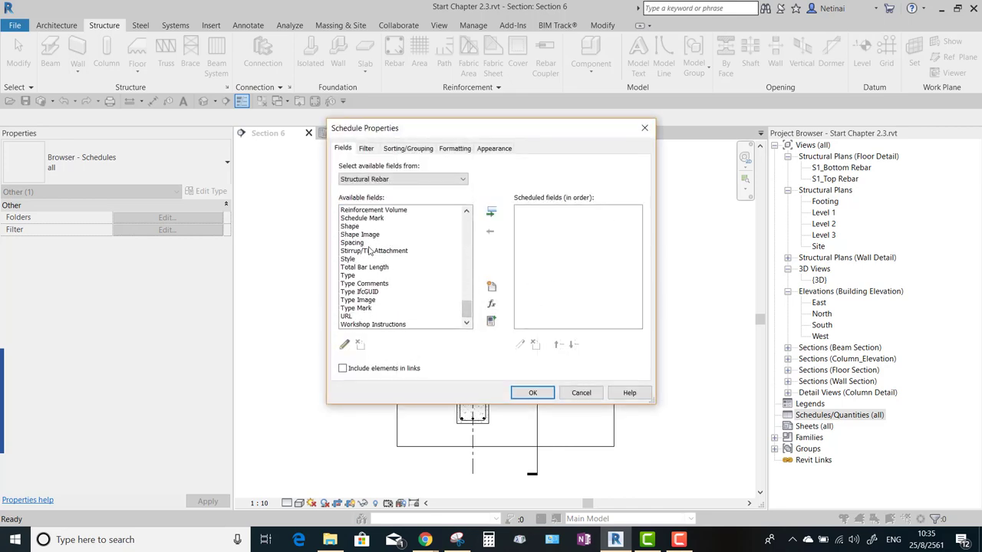
pyautogui.scroll(1, 372, 253)
pyautogui.scroll(1, 371, 254)
pyautogui.scroll(1, 369, 255)
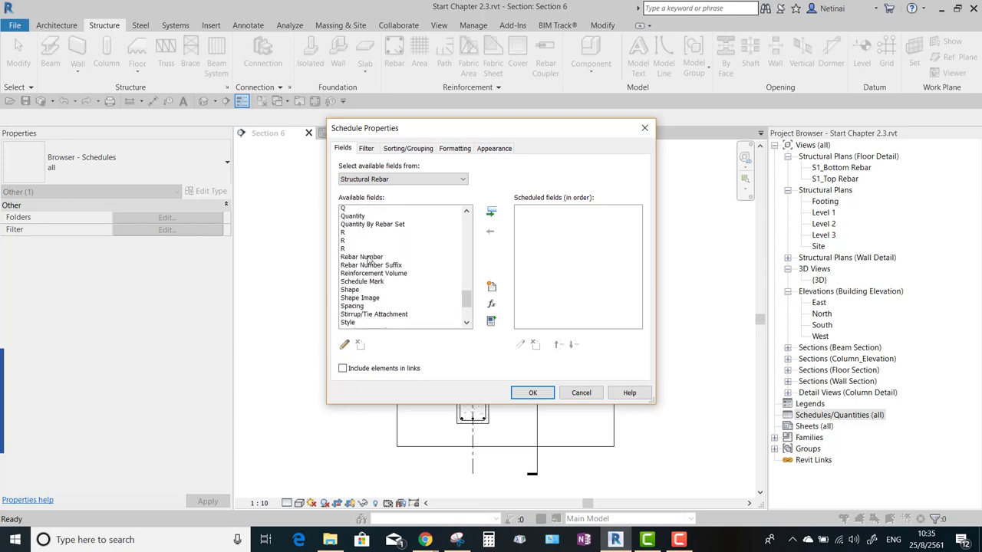
pyautogui.scroll(3, 368, 256)
pyautogui.doubleClick(351, 266)
# - Add Rebar Number and Type, placing Type before Rebar Number, and finish the schedule
pyautogui.scroll(-1, 399, 257)
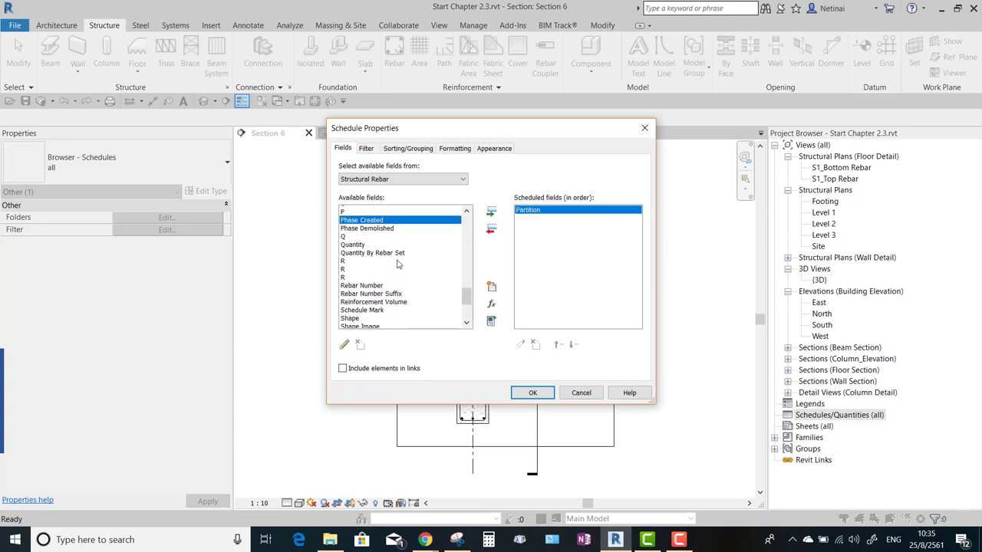
pyautogui.scroll(-1, 396, 266)
pyautogui.scroll(-1, 397, 266)
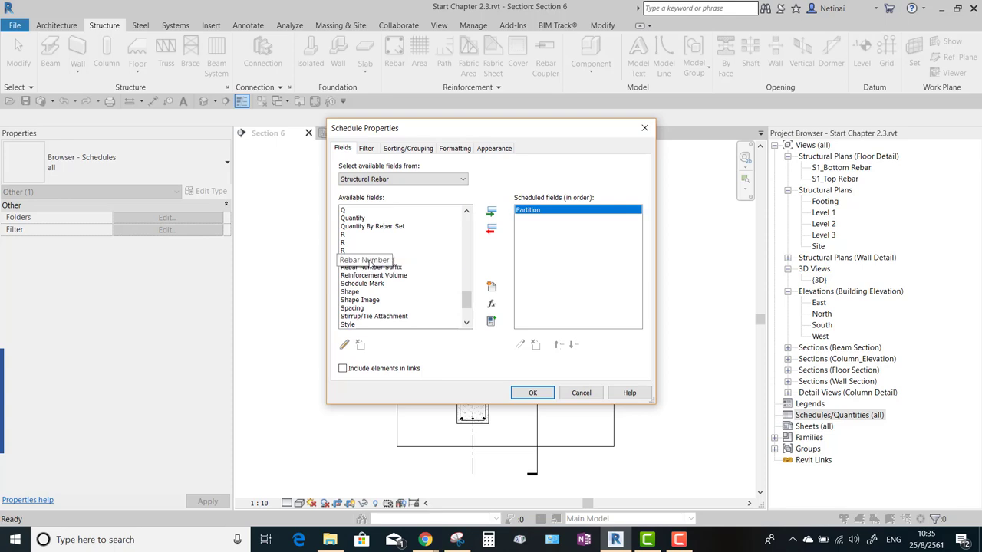
pyautogui.doubleClick(375, 259)
pyautogui.scroll(-1, 405, 272)
pyautogui.scroll(-2, 404, 273)
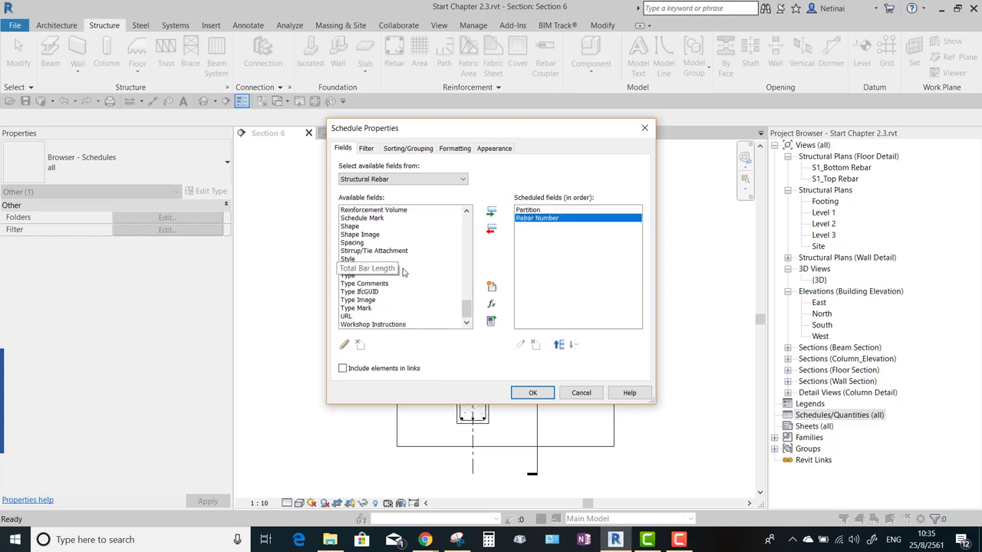
pyautogui.doubleClick(354, 277)
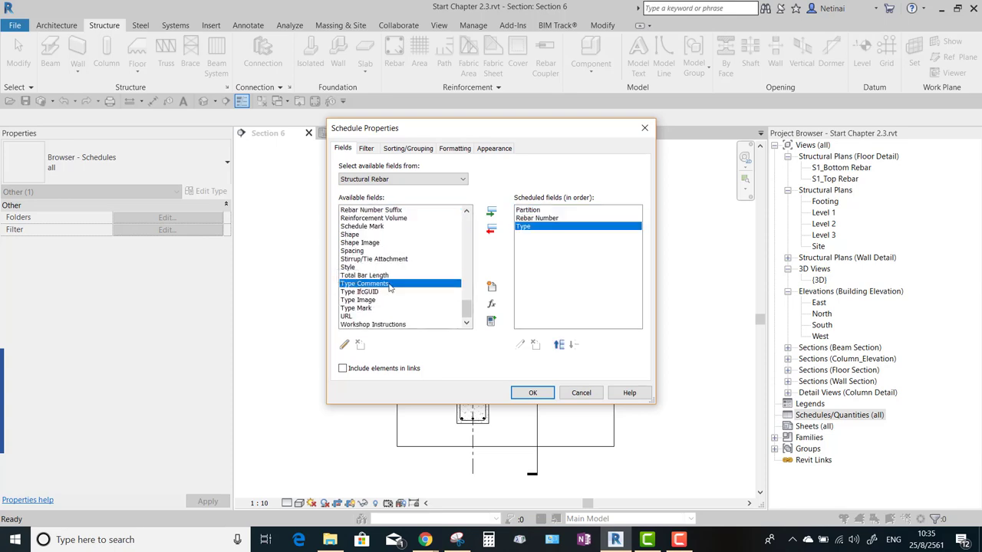
pyautogui.click(559, 346)
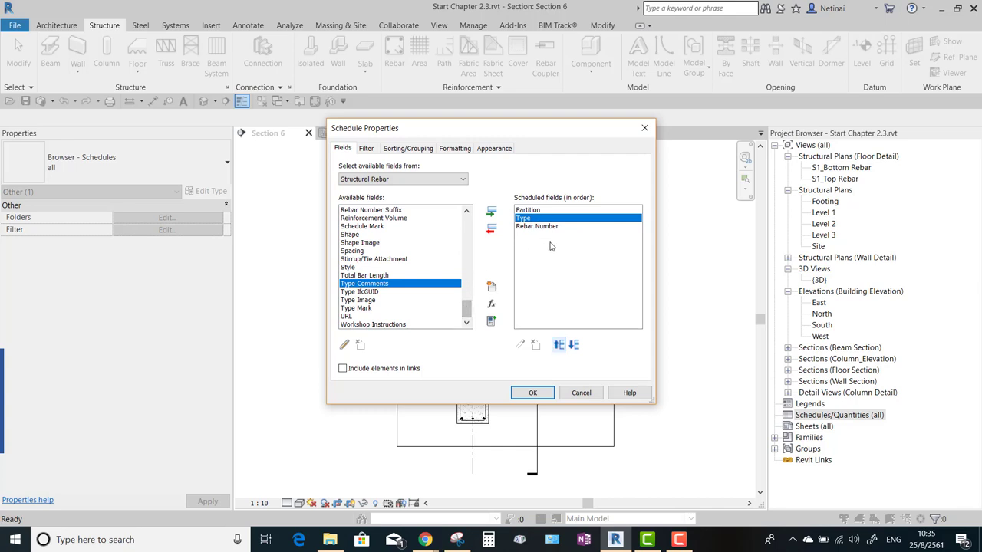
pyautogui.click(535, 227)
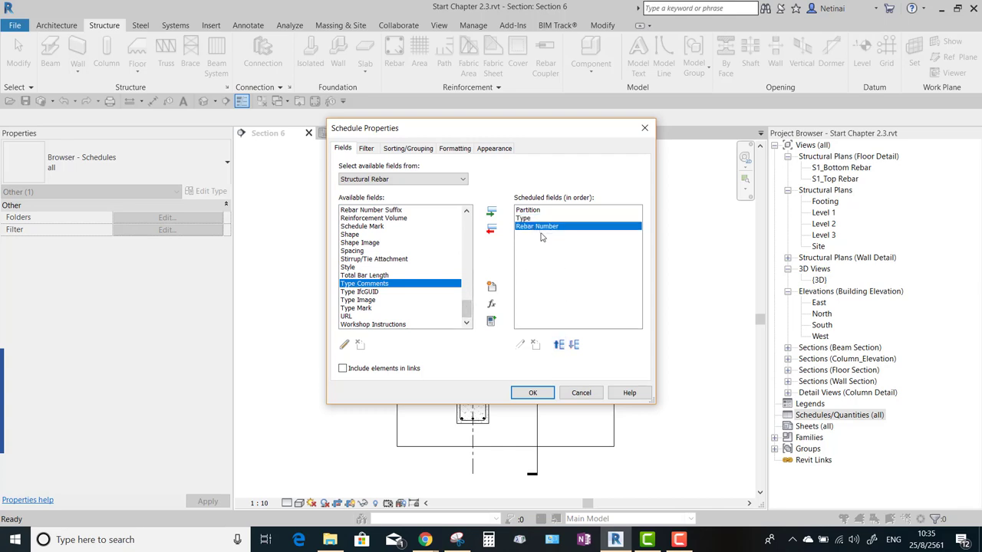
pyautogui.click(533, 393)
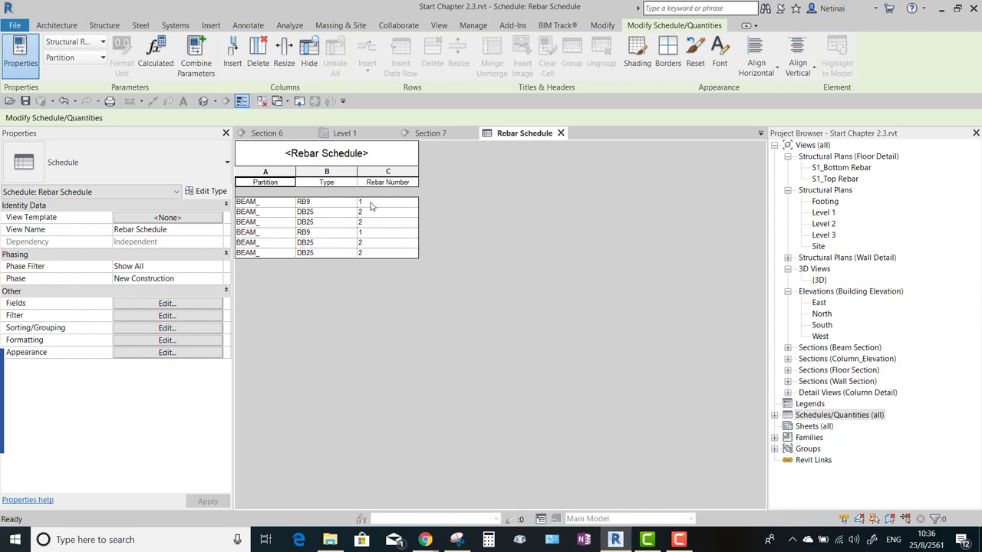
# - Edit the Rebar Schedule's Fields from its Properties palette
pyautogui.click(195, 305)
pyautogui.moveTo(466, 226); pyautogui.dragTo(470, 306)
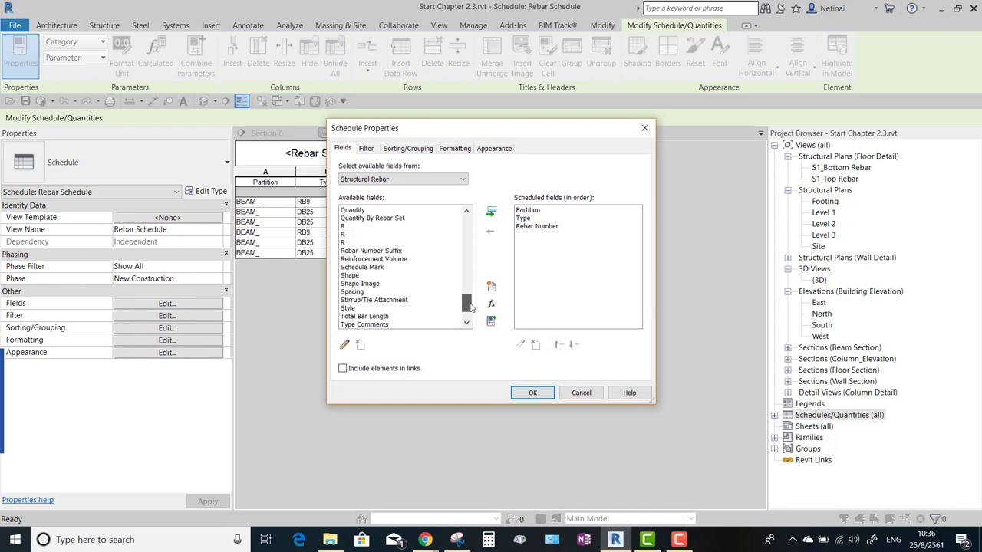
# - Add Shape and Bar Length to the scheduled fields and confirm
pyautogui.doubleClick(348, 277)
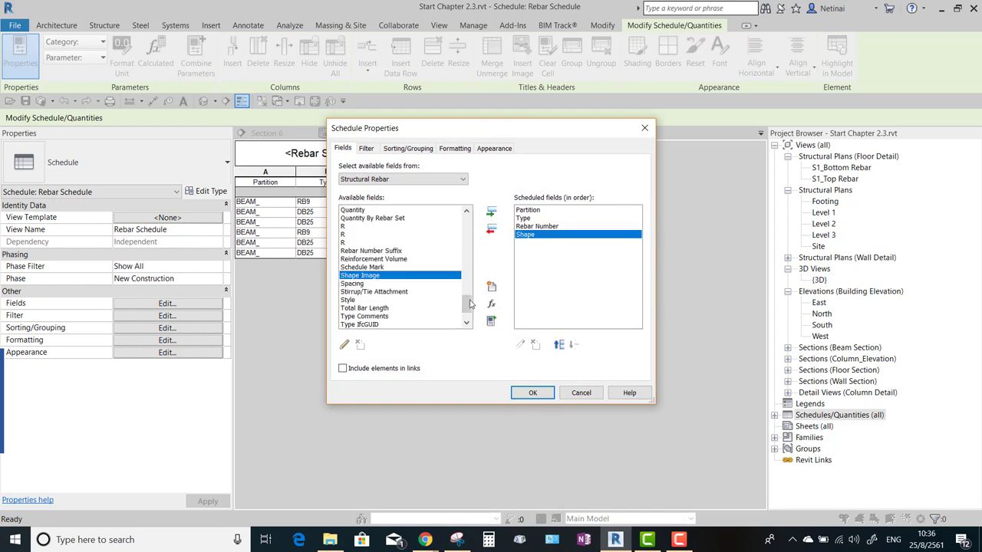
pyautogui.moveTo(467, 303); pyautogui.dragTo(467, 313)
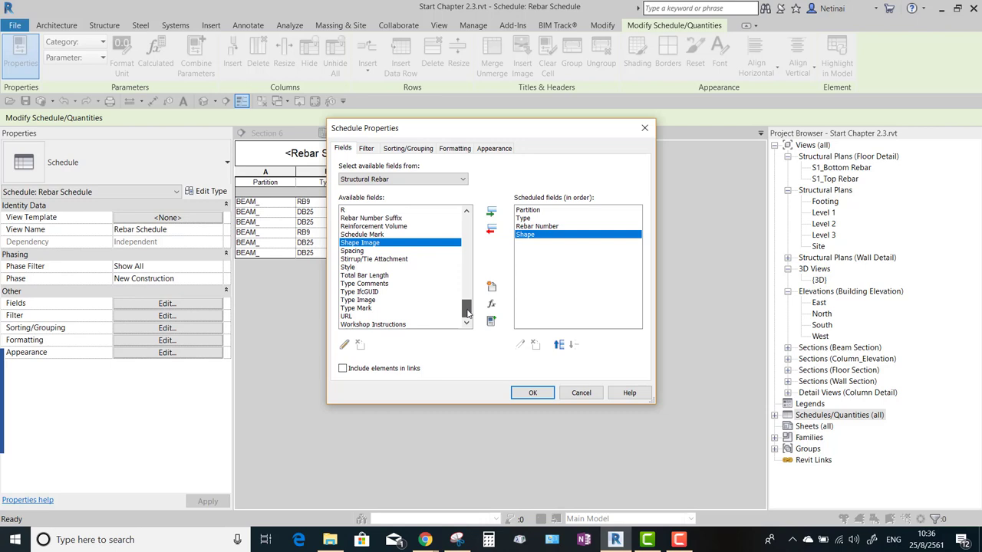
pyautogui.moveTo(467, 313)
pyautogui.mouseDown()
pyautogui.moveTo(470, 274)
pyautogui.moveTo(475, 313)
pyautogui.mouseUp()
pyautogui.moveTo(466, 309); pyautogui.dragTo(460, 232)
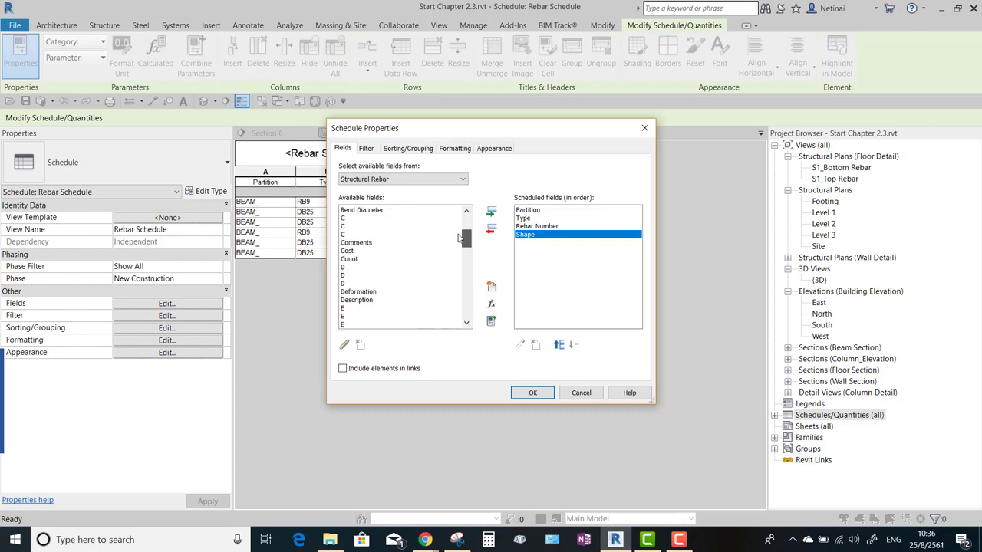
pyautogui.doubleClick(372, 267)
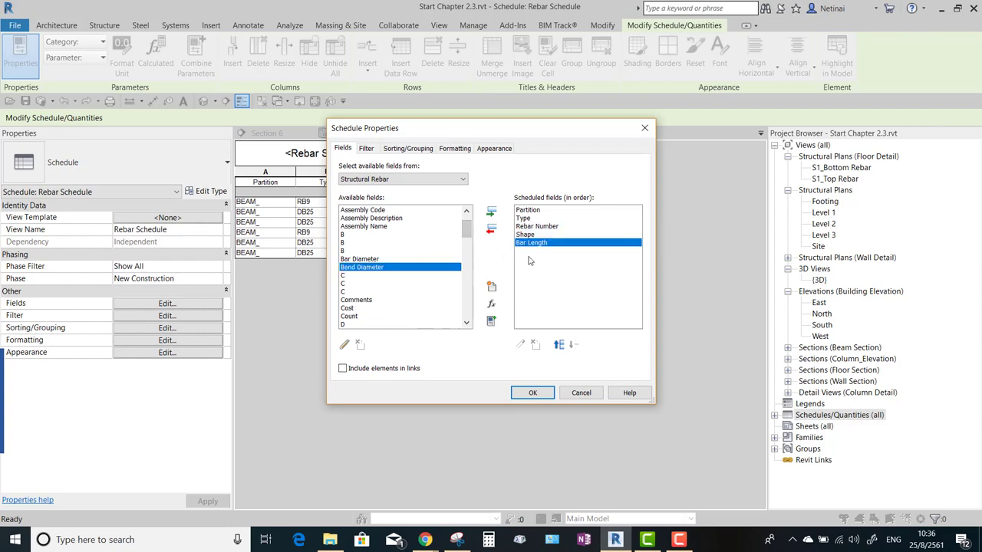
pyautogui.click(532, 392)
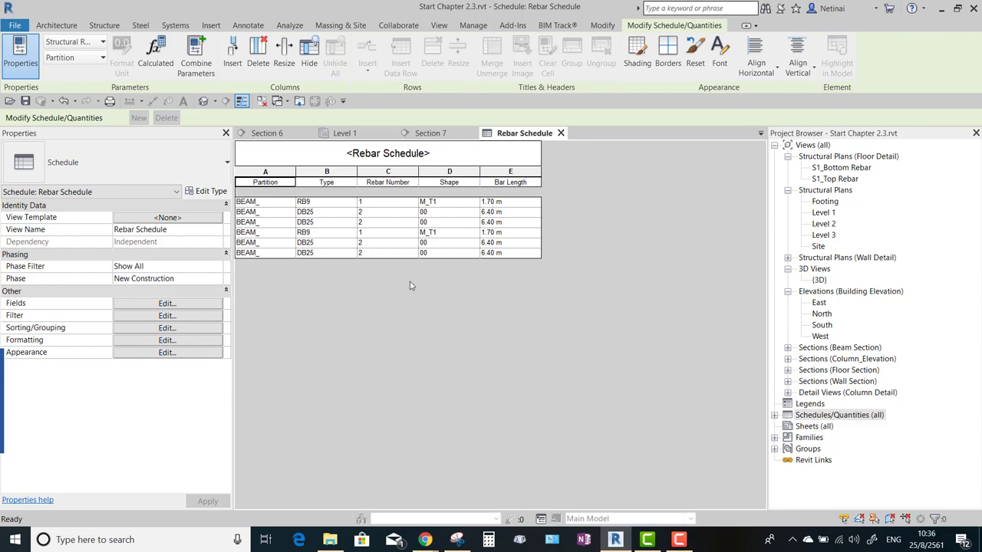
# - Switch to Section 6 and center the Level 1 beam in view
pyautogui.click(266, 133)
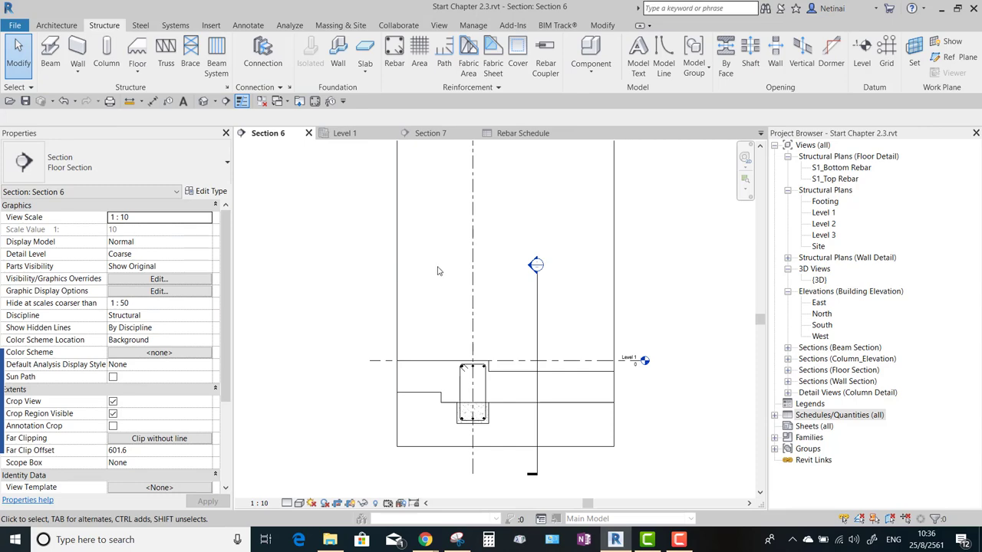
pyautogui.scroll(-2, 437, 271)
pyautogui.scroll(-1, 441, 276)
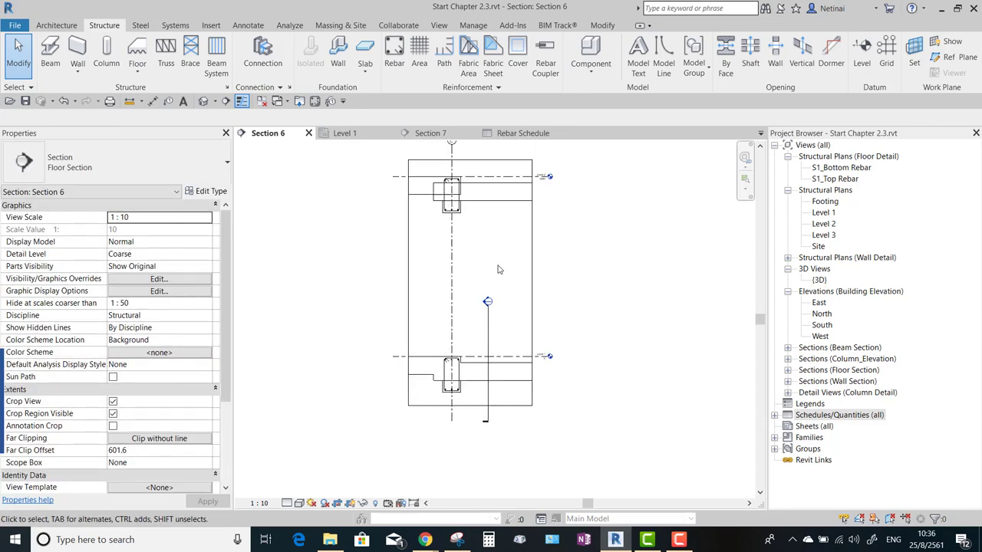
pyautogui.scroll(1, 497, 269)
pyautogui.scroll(1, 420, 240)
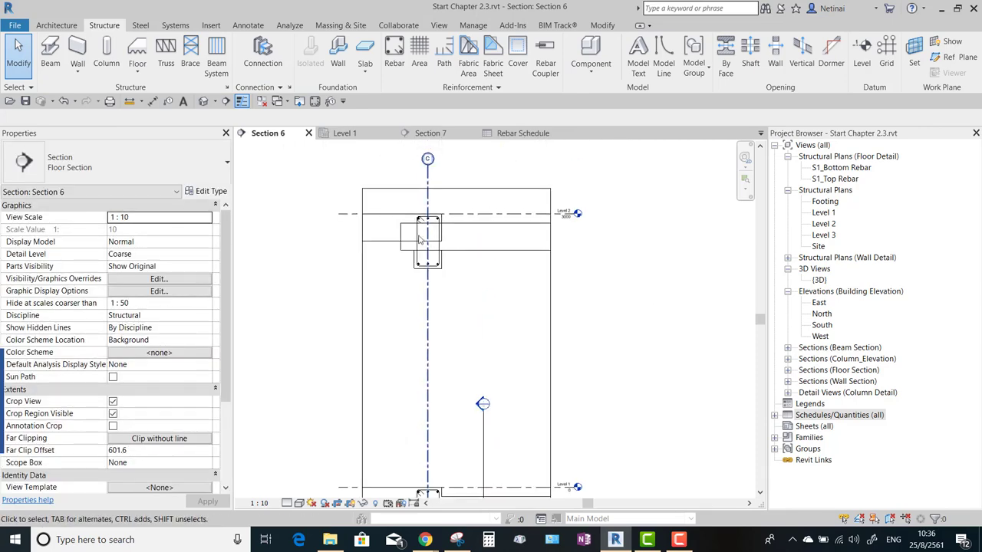
pyautogui.scroll(1, 419, 240)
pyautogui.moveTo(444, 410); pyautogui.dragTo(444, 260, button='middle')
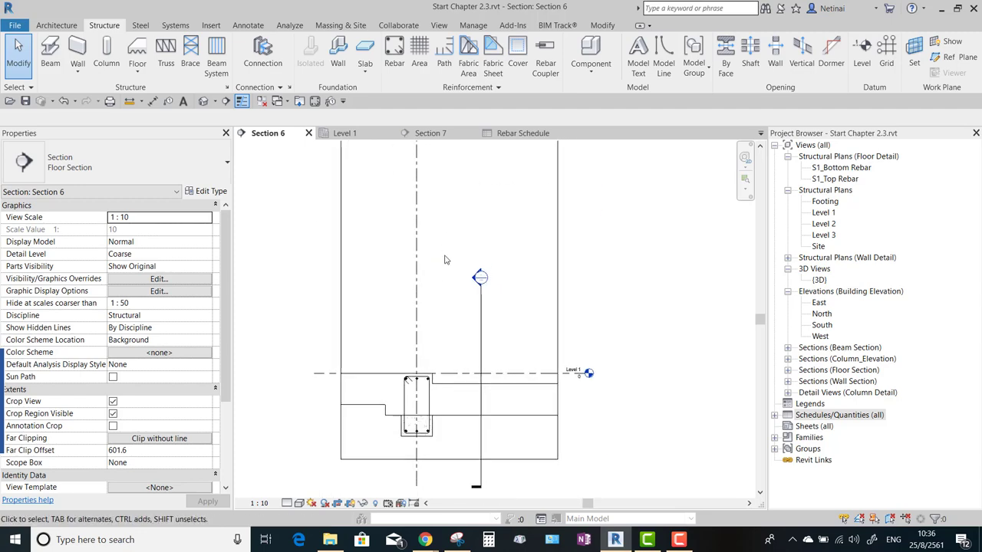
pyautogui.moveTo(444, 341); pyautogui.dragTo(444, 230, button='middle')
pyautogui.scroll(1, 453, 283)
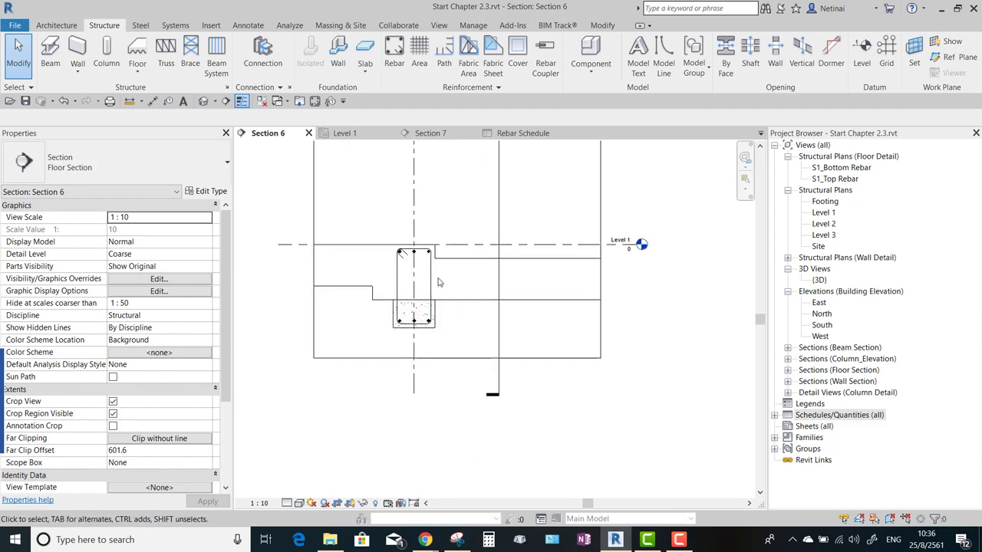
pyautogui.scroll(1, 460, 242)
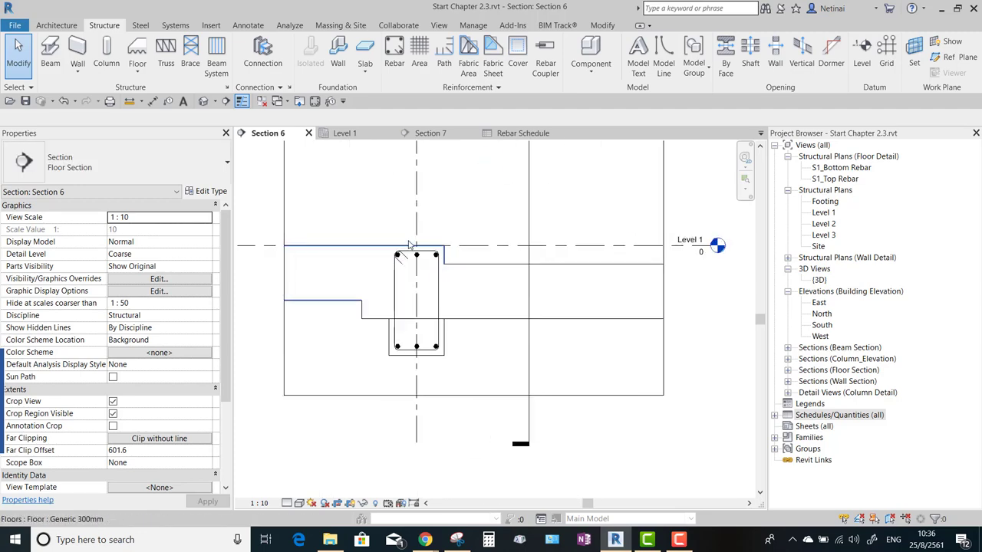
# - Box-select the beam and filter the selection down to its three rebar
pyautogui.moveTo(332, 190); pyautogui.dragTo(482, 391)
pyautogui.click(514, 63)
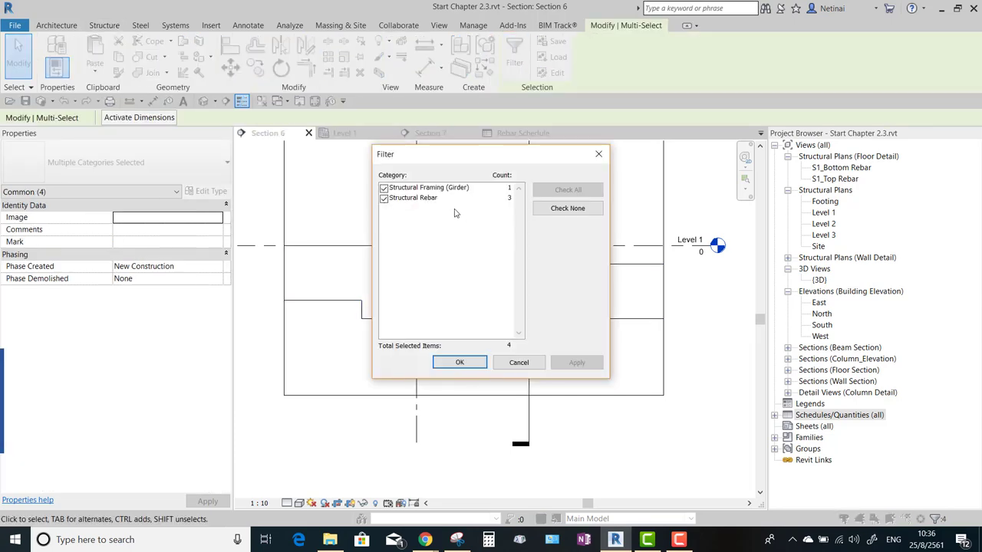
pyautogui.click(384, 189)
pyautogui.click(459, 362)
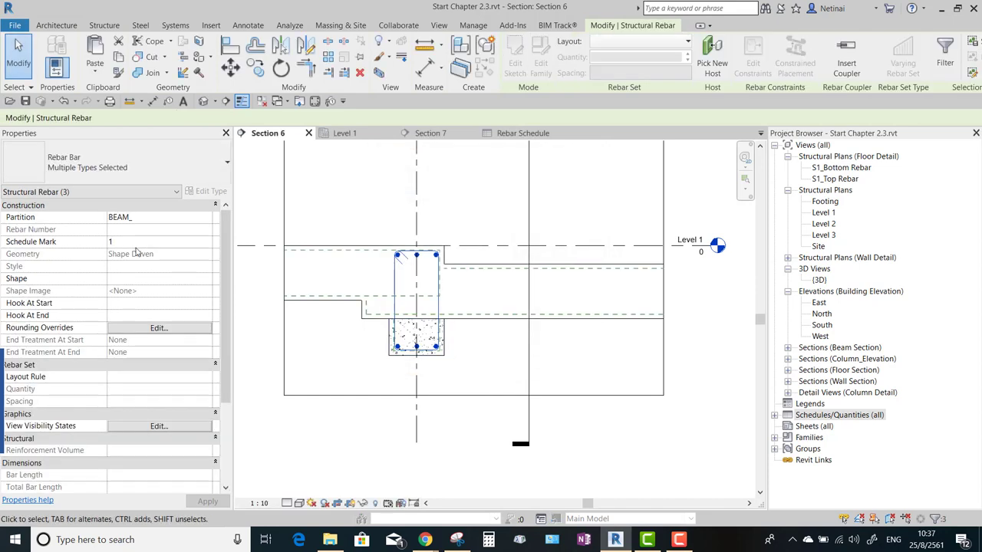
# - Set the three rebars' Partition to BEAM_LVL1, then clear the selection
pyautogui.click(160, 219)
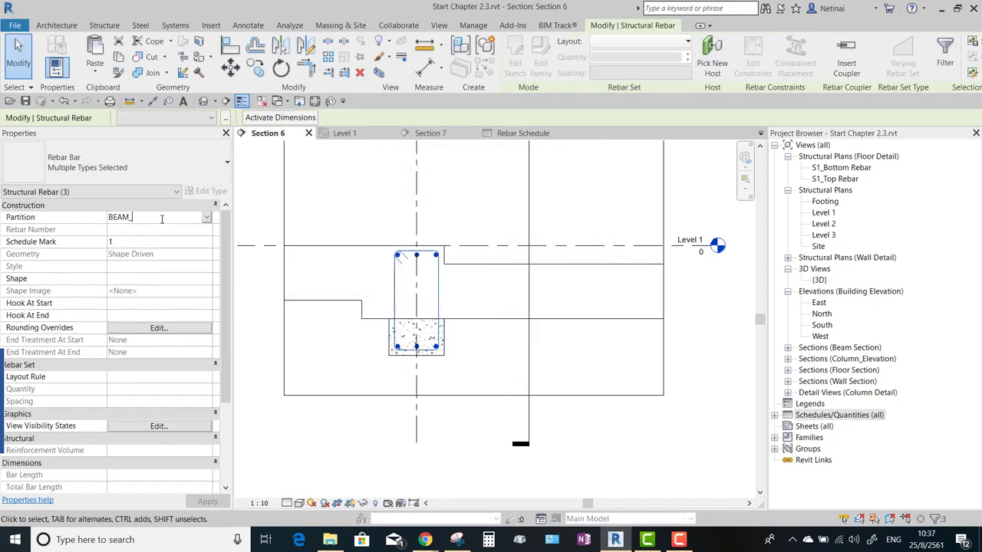
pyautogui.write('LVL1')
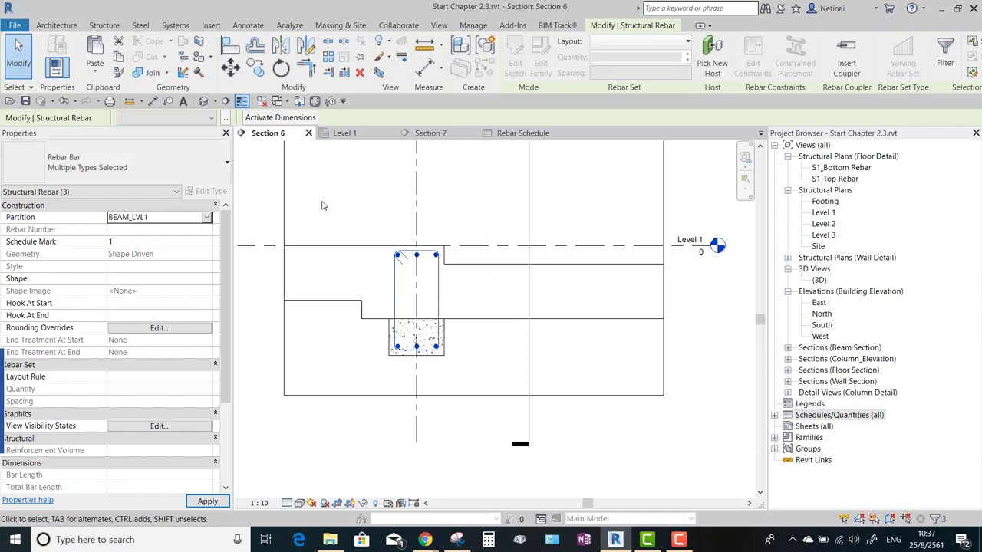
pyautogui.press('Return')
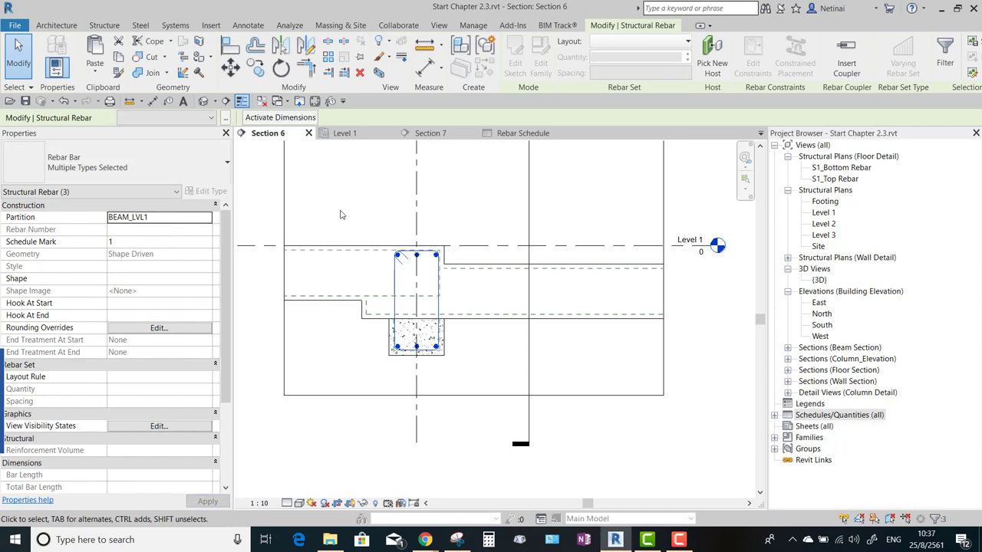
pyautogui.scroll(-1, 374, 218)
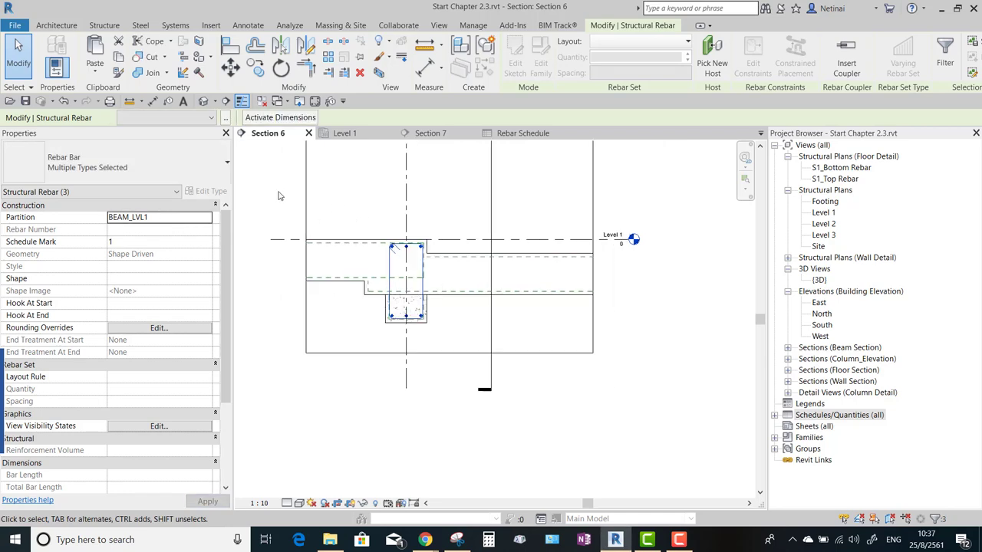
pyautogui.moveTo(279, 196); pyautogui.dragTo(299, 249, button='middle')
pyautogui.press('Escape')
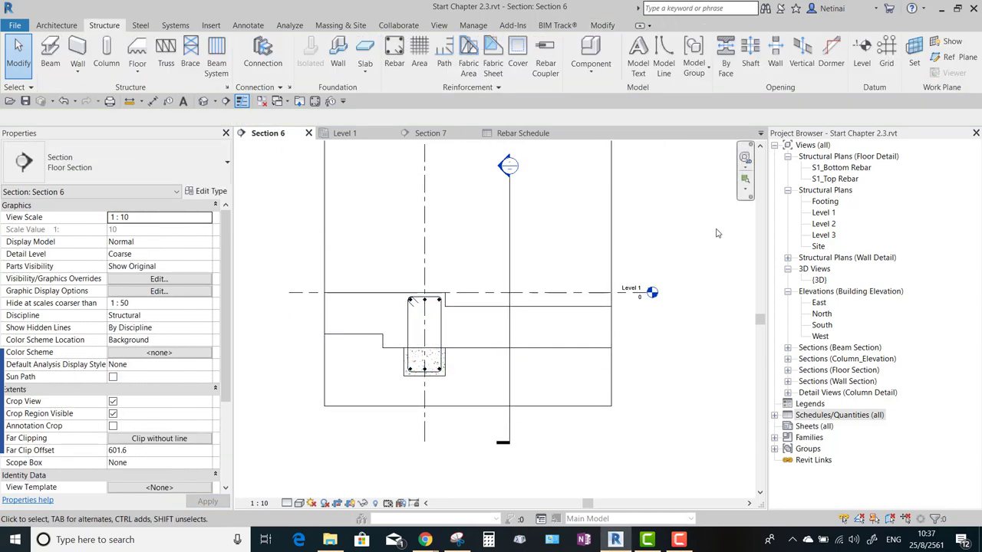
# - In Section 6, box-select the beam and filter to keep only its three rebar
pyautogui.click(522, 132)
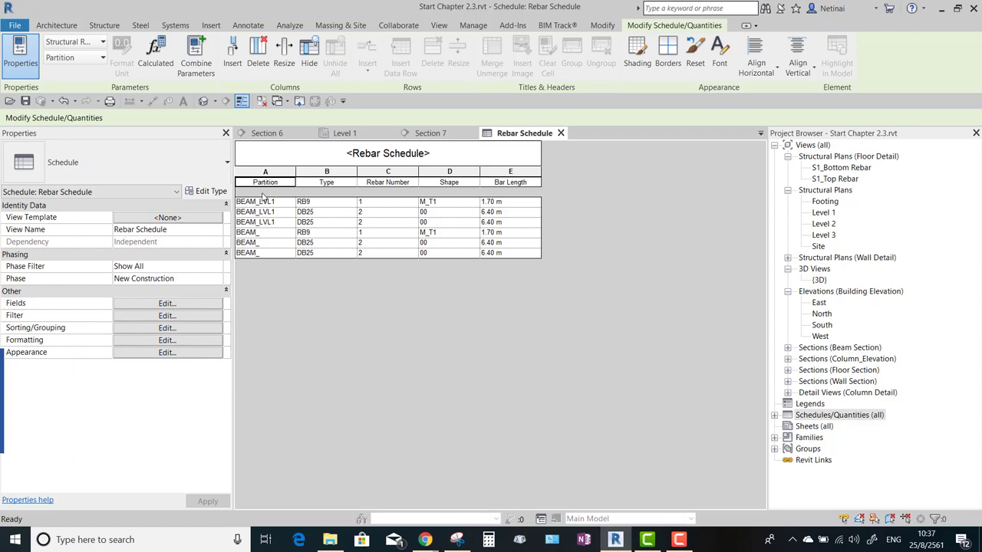
pyautogui.click(273, 134)
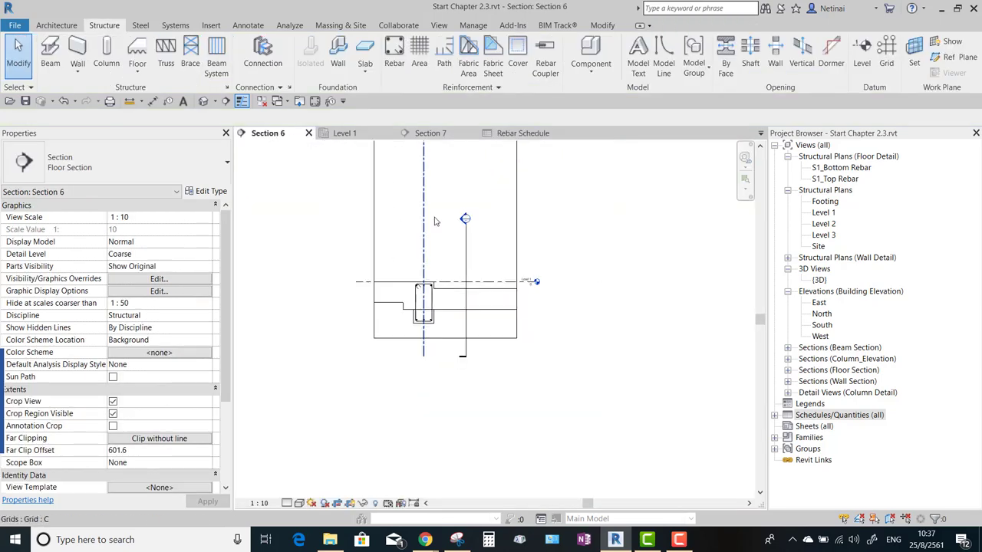
pyautogui.scroll(3, 418, 201)
pyautogui.moveTo(409, 187); pyautogui.dragTo(520, 376)
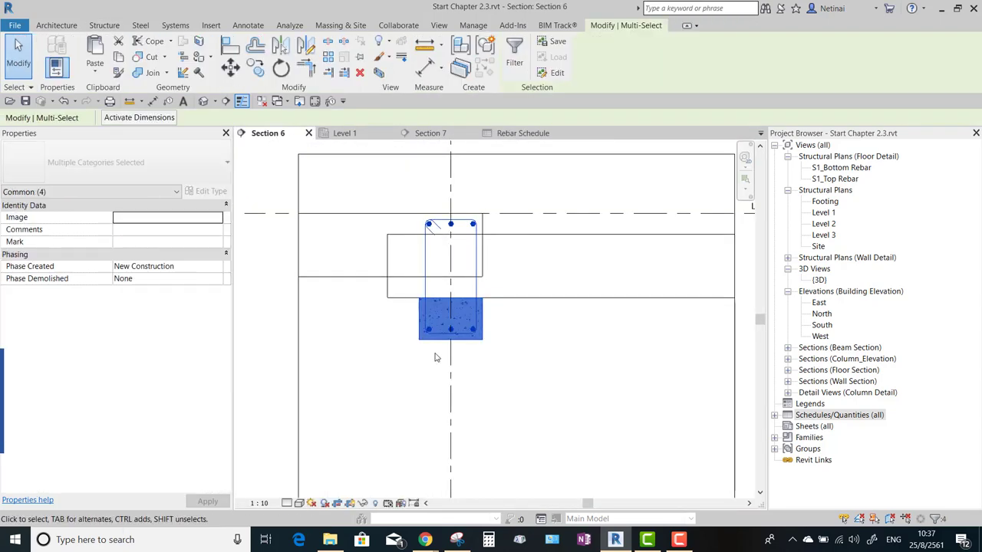
pyautogui.click(514, 54)
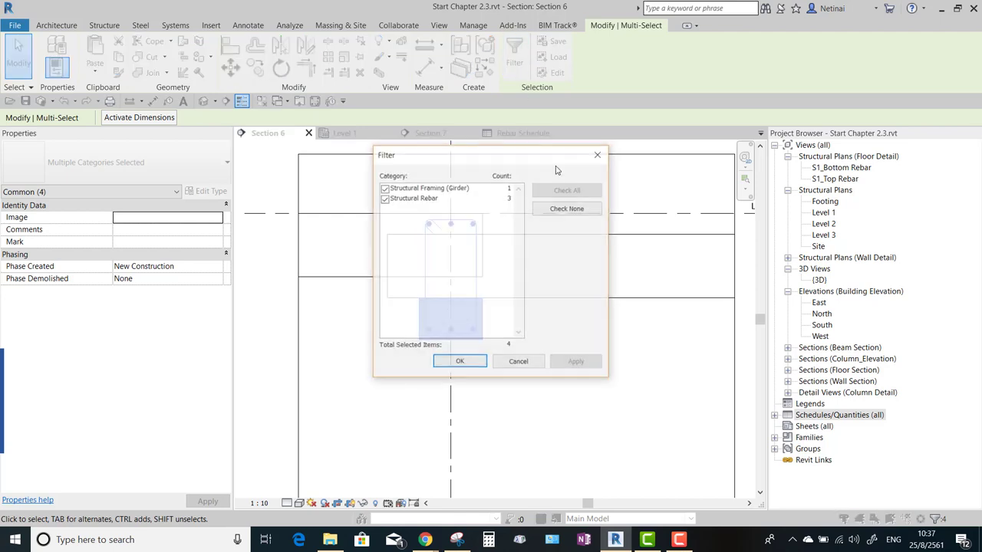
pyautogui.click(567, 208)
pyautogui.click(383, 198)
pyautogui.click(460, 362)
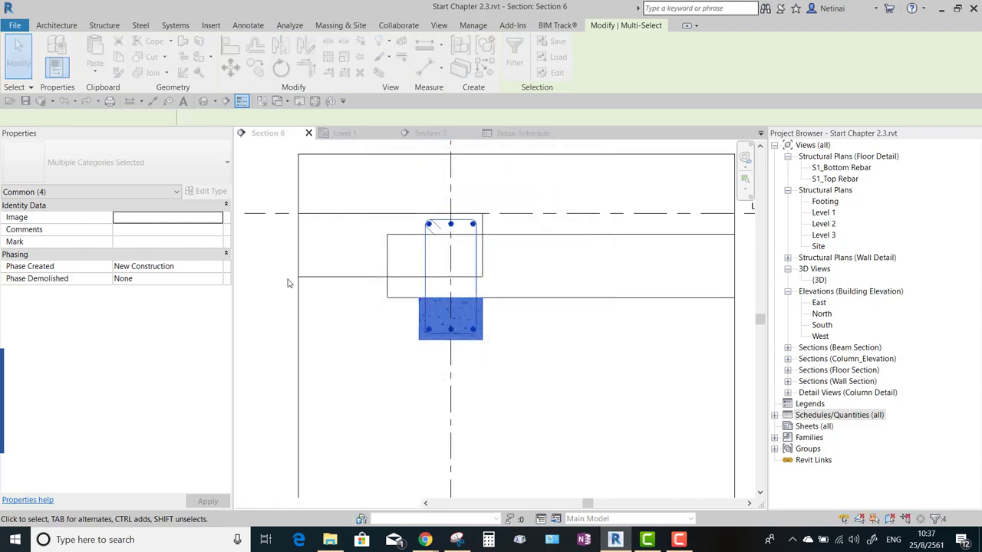
# - Set the rebars' Partition to BEAM_LVL2, deselect, and return to the Rebar Schedule
pyautogui.click(157, 218)
pyautogui.write('L')
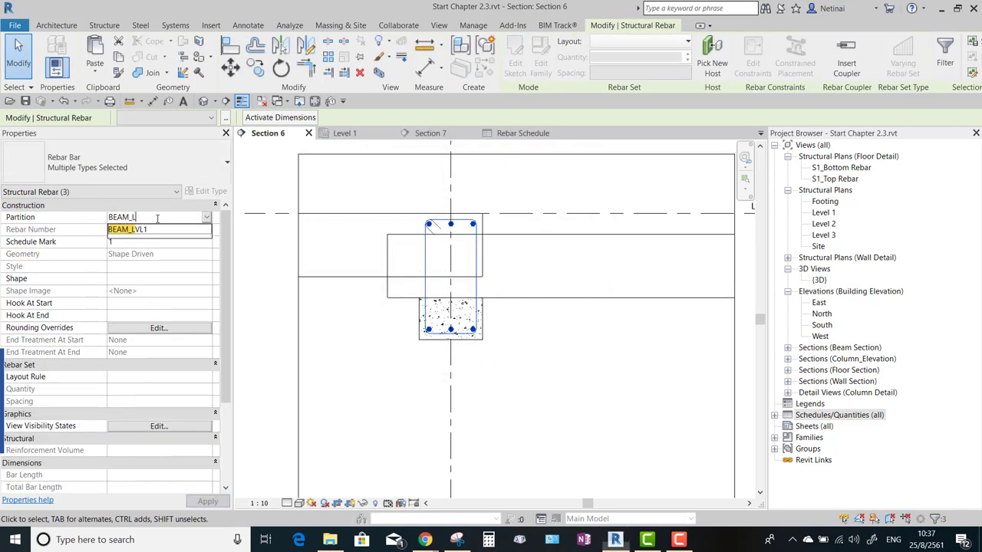
pyautogui.write('VL2')
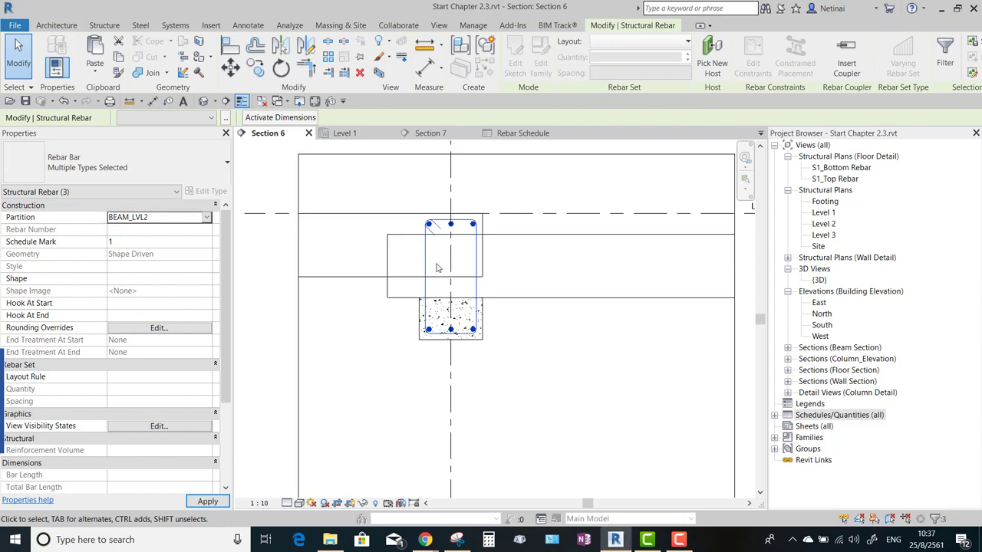
pyautogui.scroll(-4, 491, 220)
pyautogui.press('Escape')
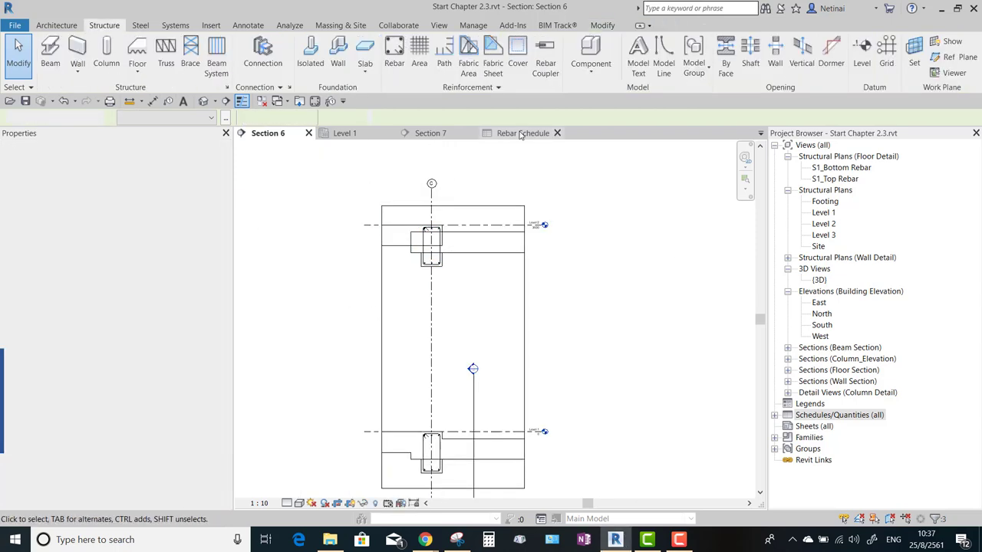
pyautogui.click(521, 133)
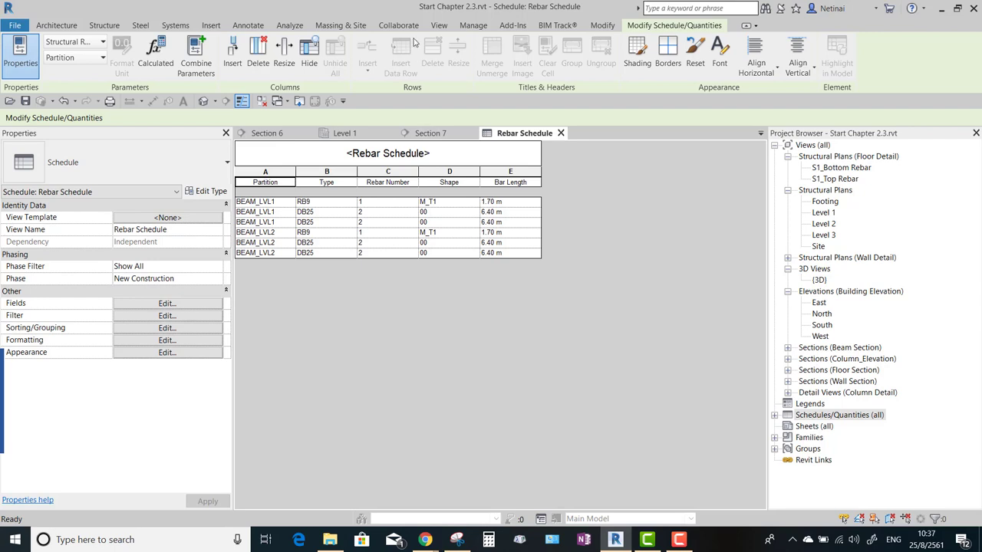
# - Switch to the Structure ribbon tab while viewing the Rebar Schedule
pyautogui.click(115, 25)
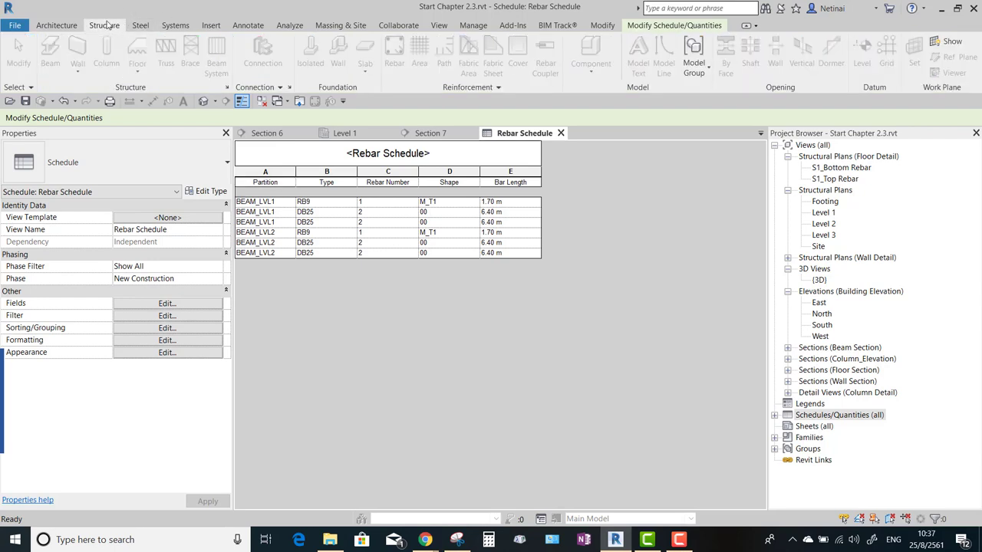
# - In Reinforcement Numbers, change BEAM_LVL2's Rebar Start to 20 and apply
pyautogui.click(500, 87)
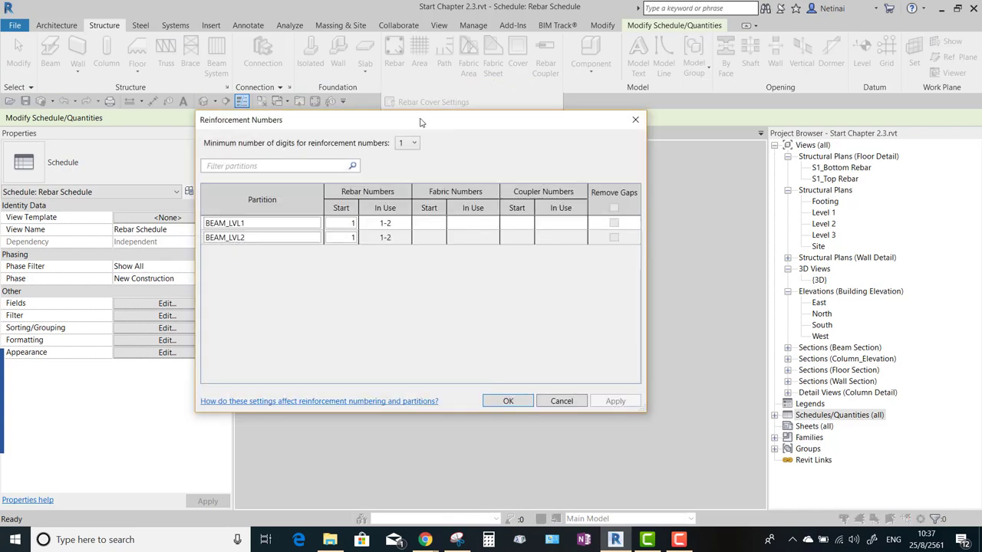
pyautogui.moveTo(423, 122); pyautogui.dragTo(719, 148)
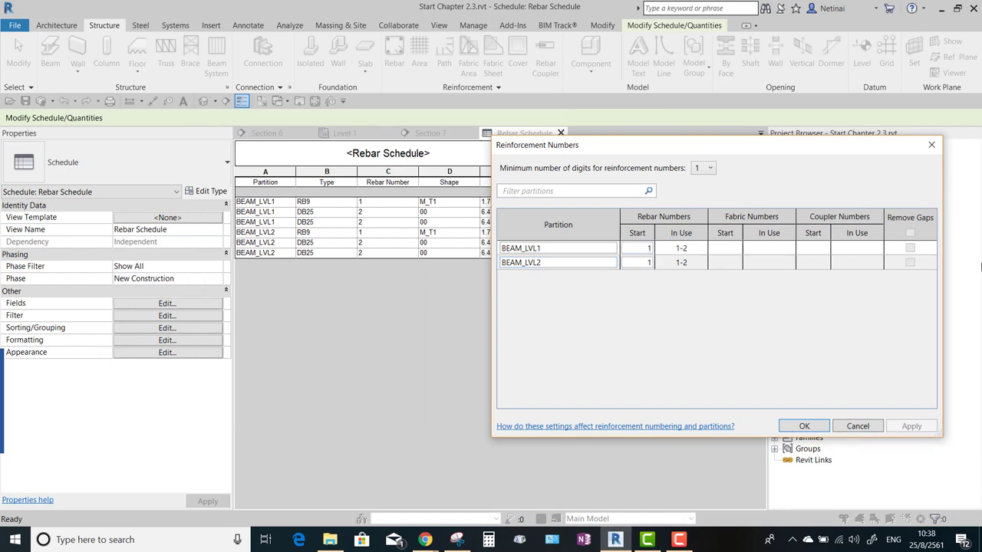
pyautogui.click(633, 263)
pyautogui.hotkey('ctrl', 'a')
pyautogui.write('2')
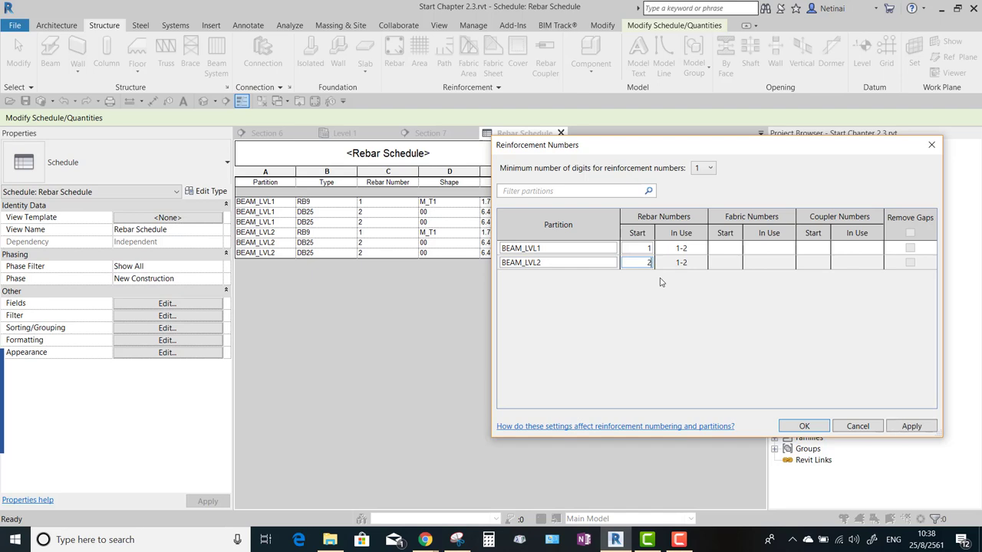
pyautogui.click(913, 426)
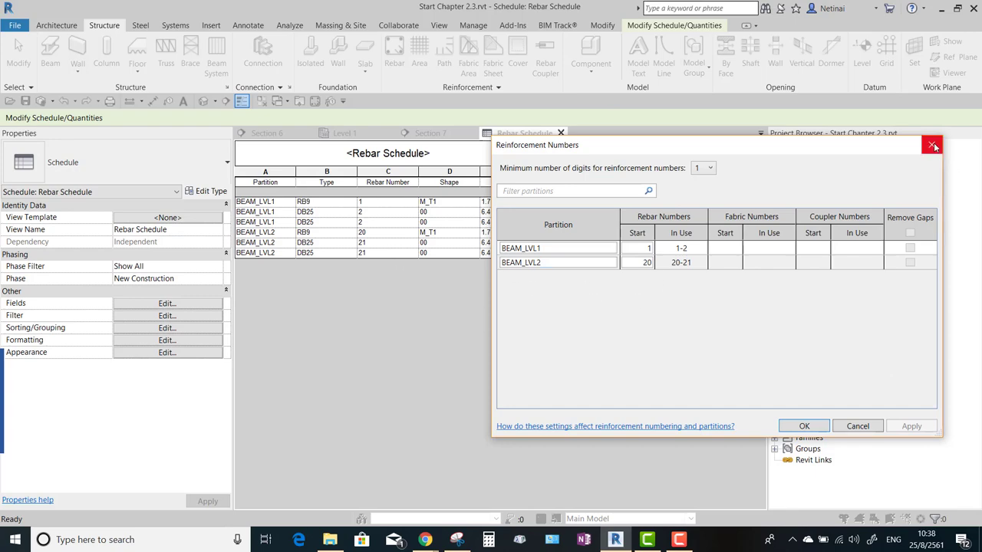
pyautogui.click(805, 426)
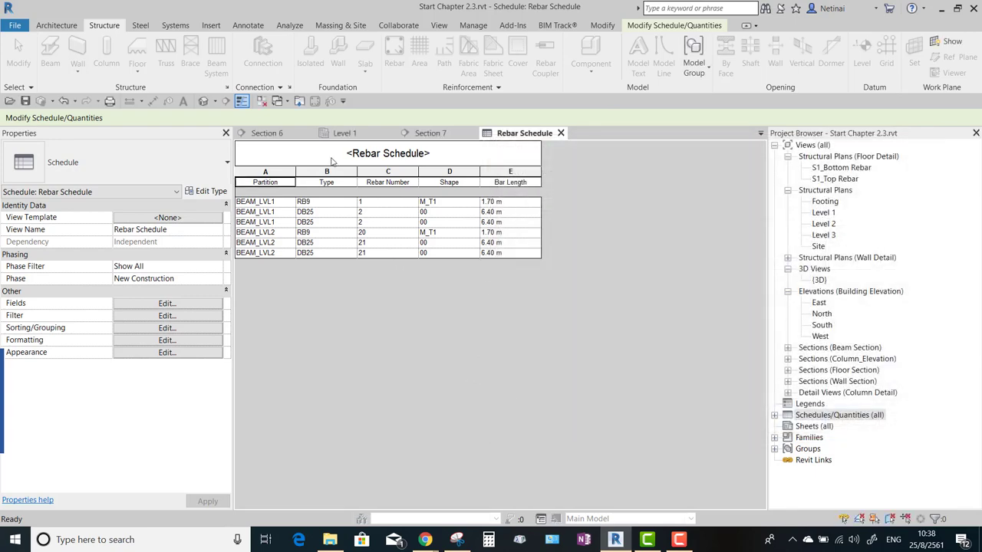
# - From the Level 1 plan, open Section 7 and zoom in on the beam
pyautogui.click(264, 135)
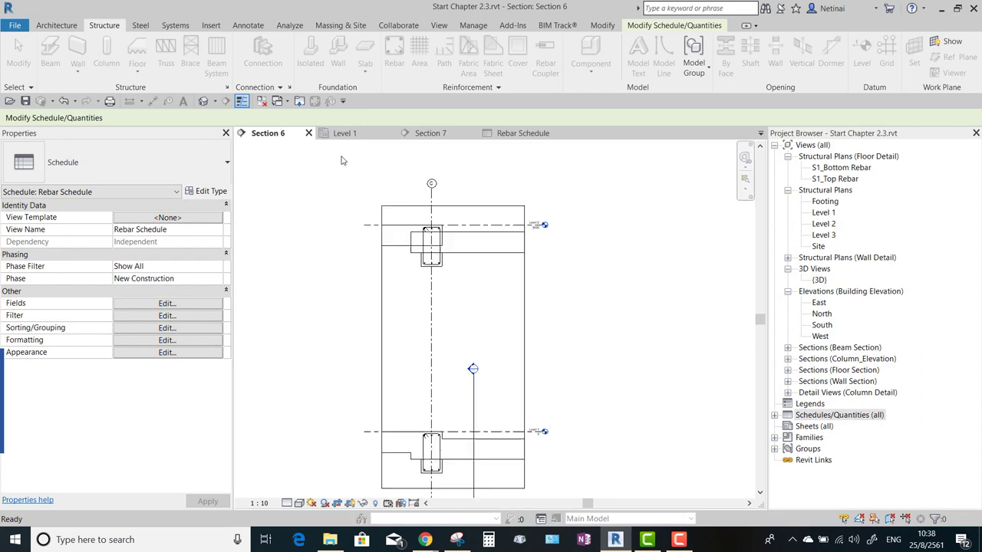
pyautogui.click(361, 134)
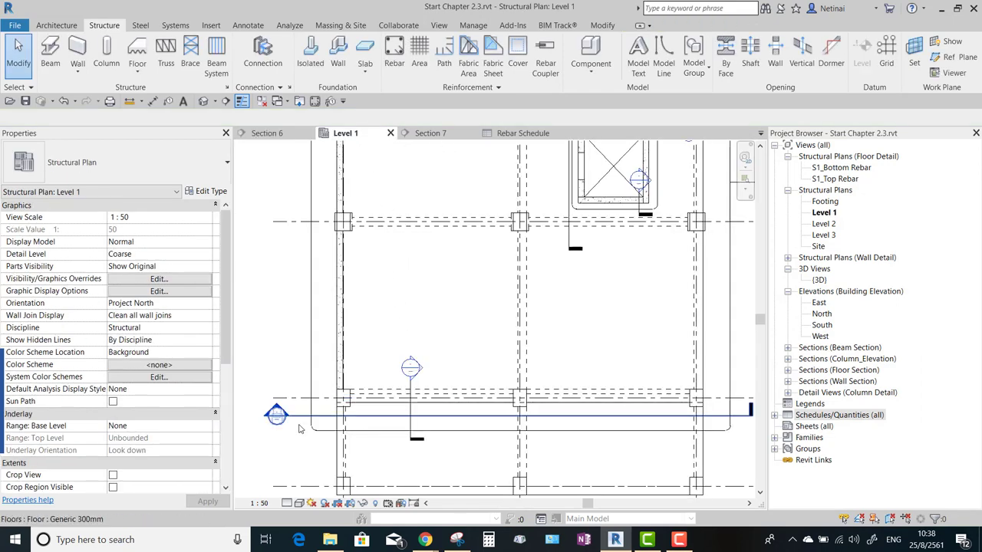
pyautogui.scroll(3, 274, 420)
pyautogui.doubleClick(278, 393)
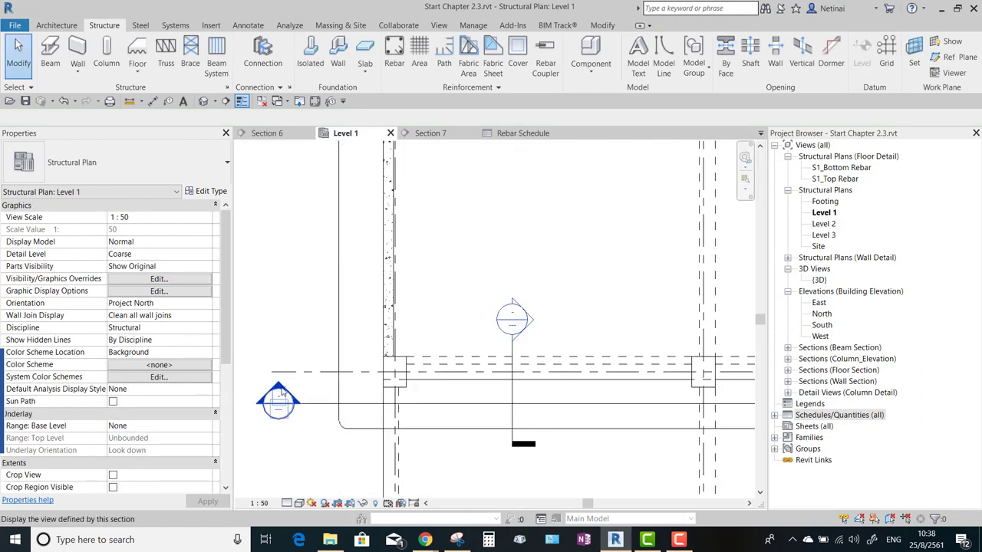
pyautogui.scroll(-2, 347, 296)
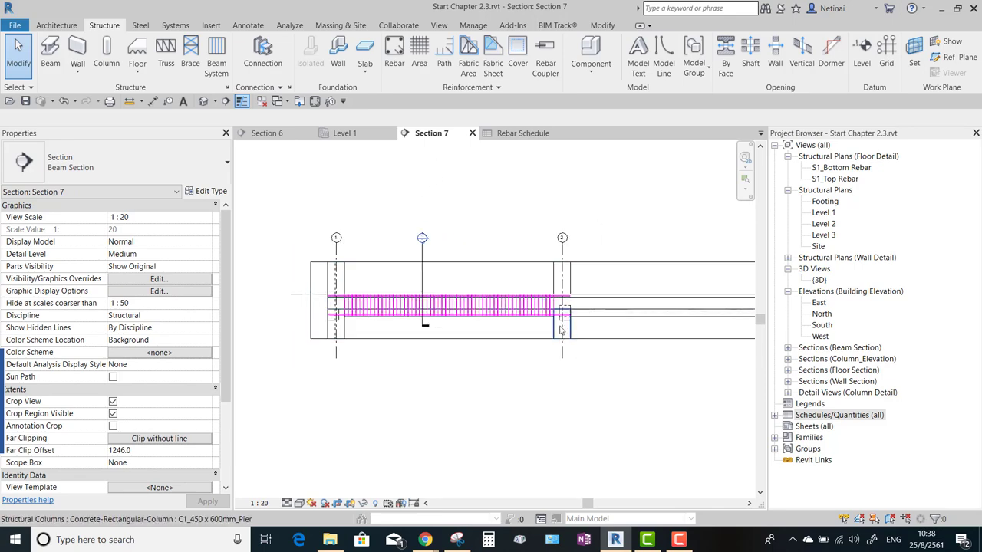
pyautogui.scroll(2, 577, 331)
pyautogui.scroll(2, 579, 326)
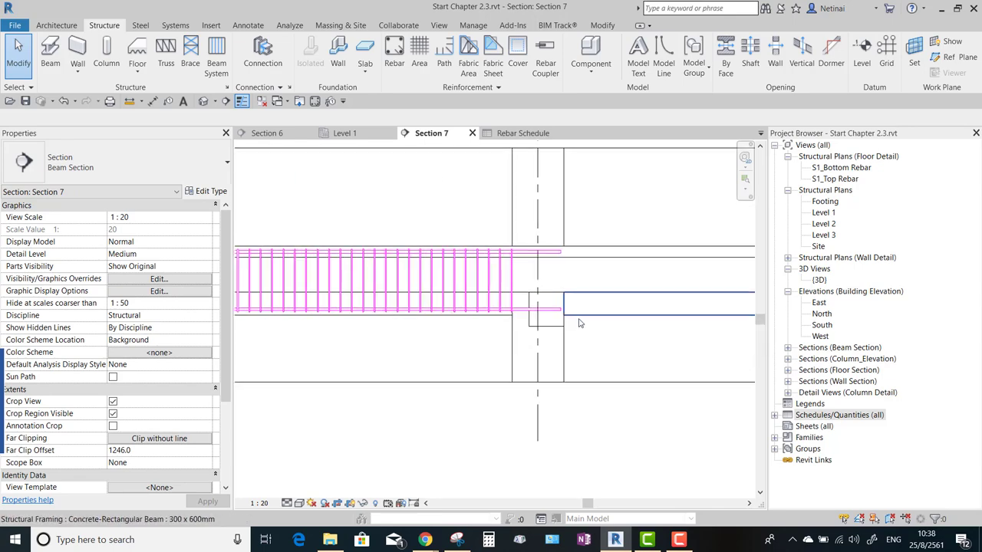
pyautogui.scroll(2, 579, 326)
pyautogui.scroll(-2, 438, 289)
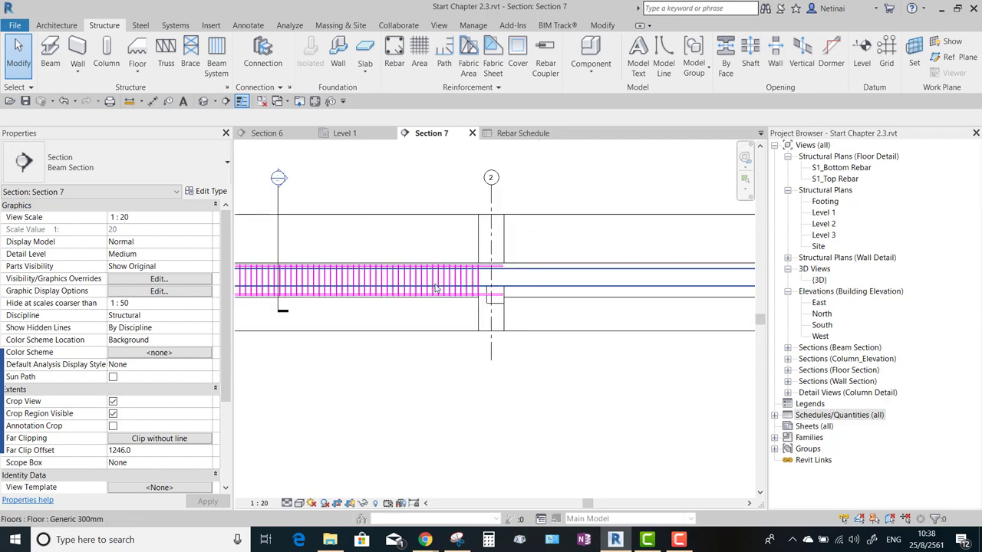
pyautogui.scroll(2, 428, 286)
# - Select the bottom DB25 bar and move it from grid 1 to grid 2
pyautogui.scroll(2, 533, 303)
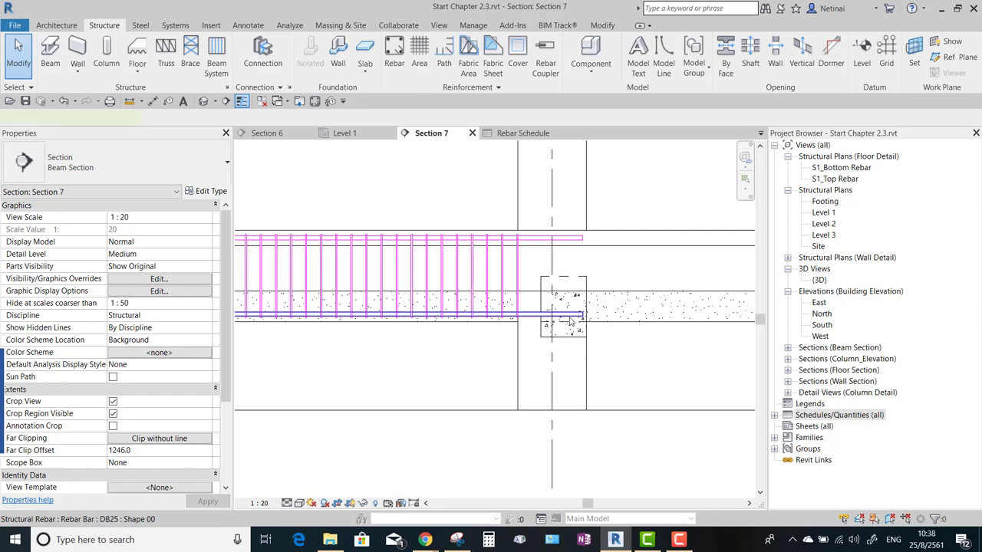
pyautogui.click(570, 322)
pyautogui.scroll(-2, 537, 307)
pyautogui.scroll(1, 537, 253)
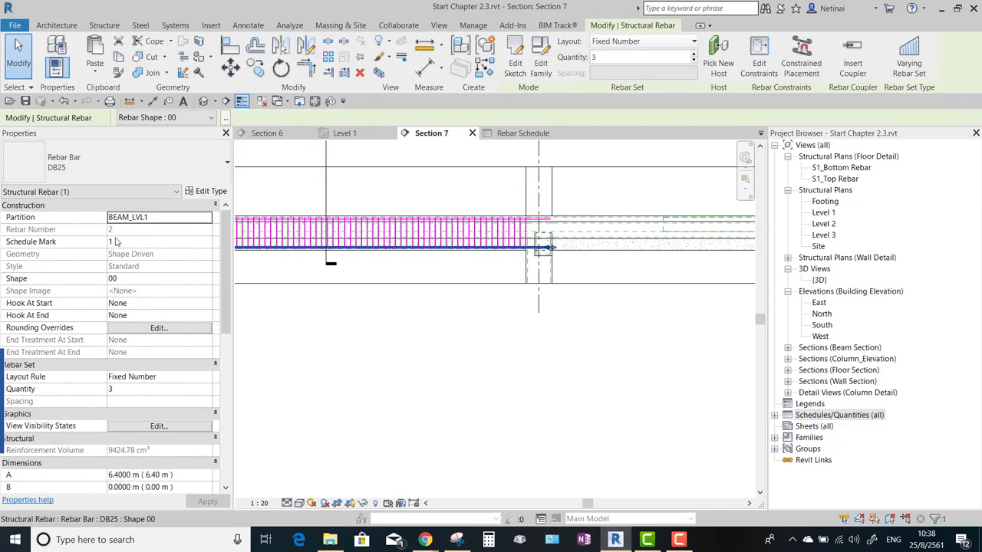
pyautogui.click(253, 74)
pyautogui.scroll(-3, 518, 278)
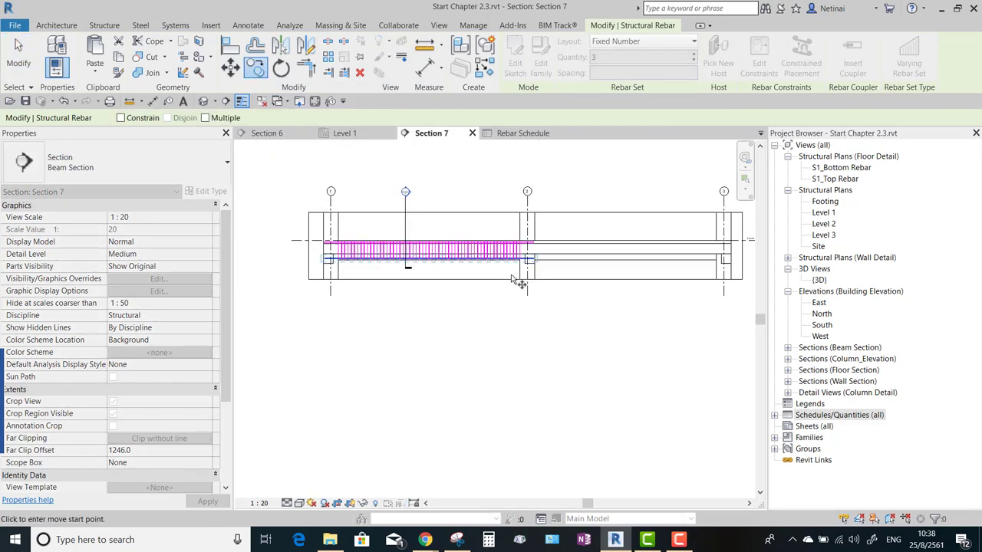
pyautogui.scroll(2, 387, 275)
pyautogui.click(339, 296)
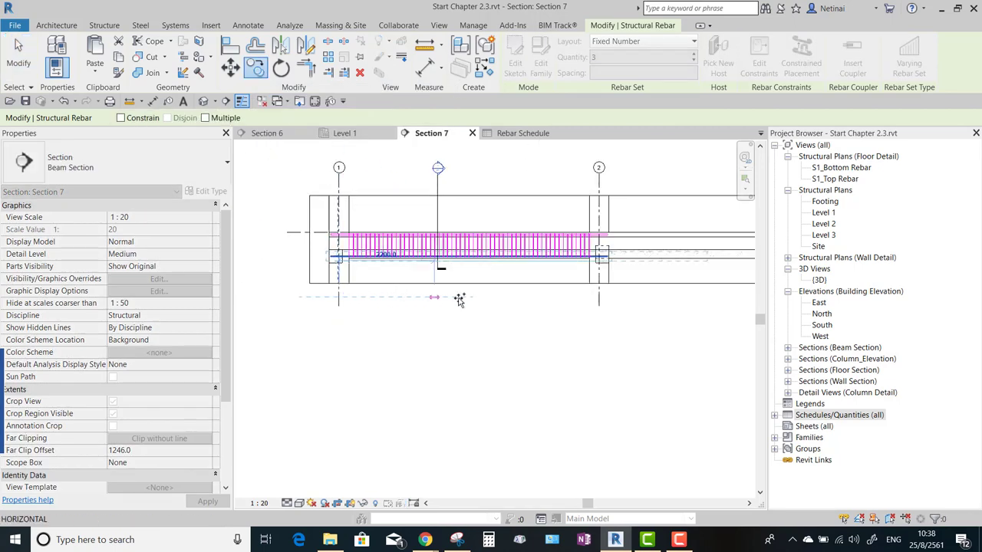
pyautogui.click(598, 296)
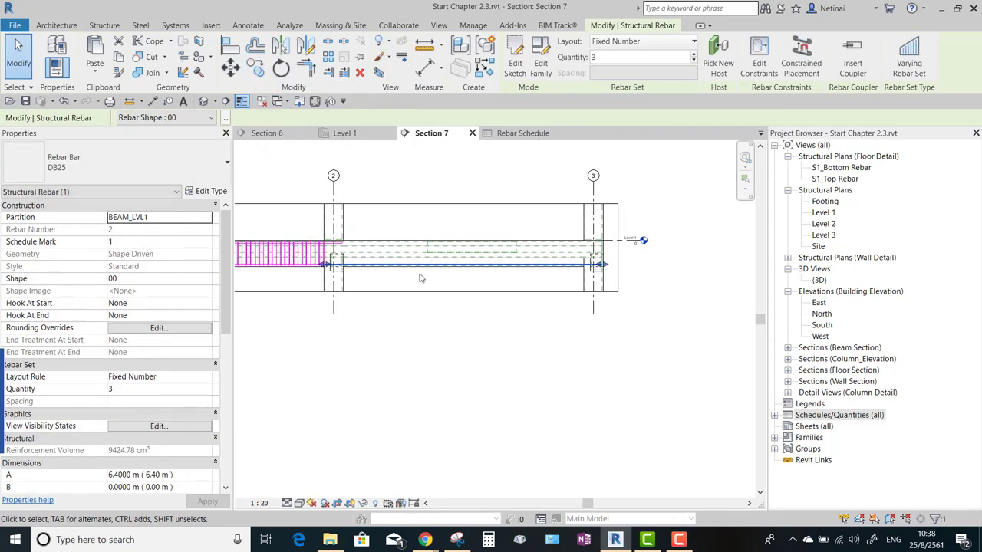
pyautogui.scroll(3, 440, 276)
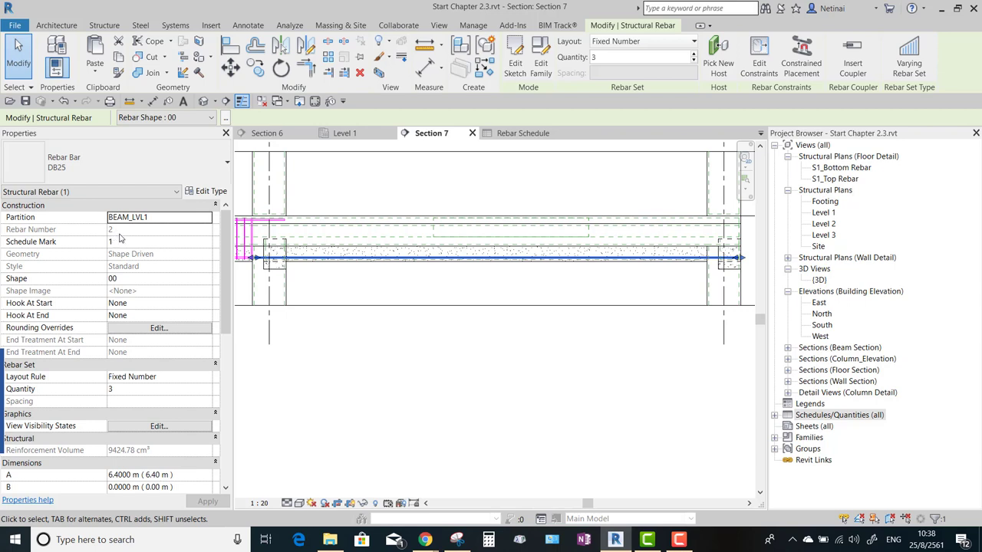
# - Pull both ends of the DB25 bar inward to 1.64 m and verify it as BEAM_LVL1 number 3 in the Rebar Schedule
pyautogui.moveTo(254, 258); pyautogui.dragTo(400, 258)
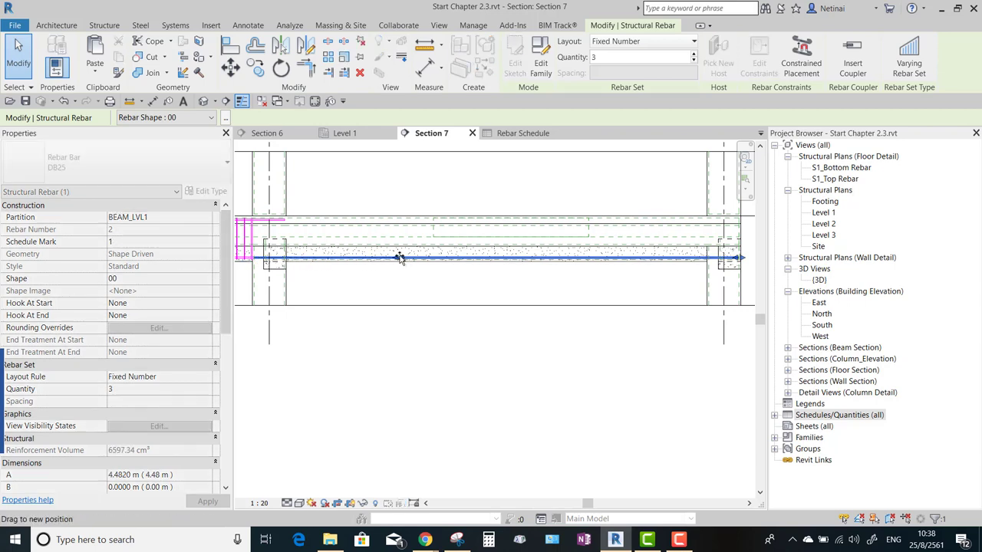
pyautogui.moveTo(735, 258); pyautogui.dragTo(529, 257)
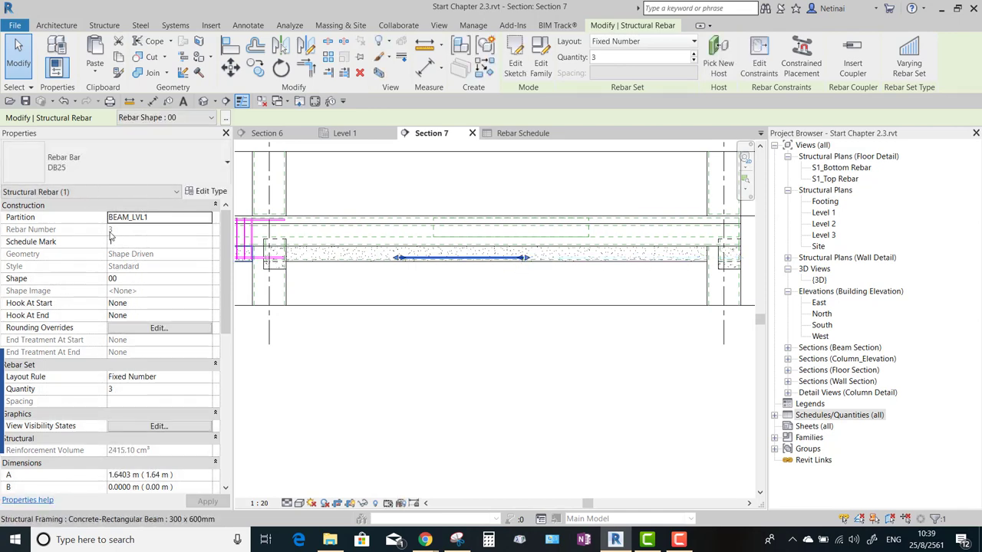
pyautogui.click(522, 133)
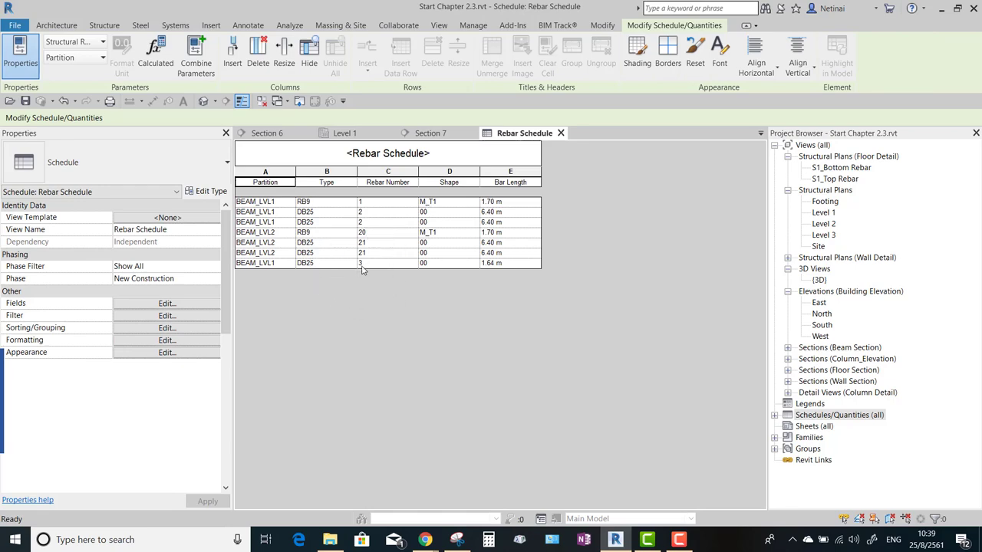
pyautogui.click(431, 133)
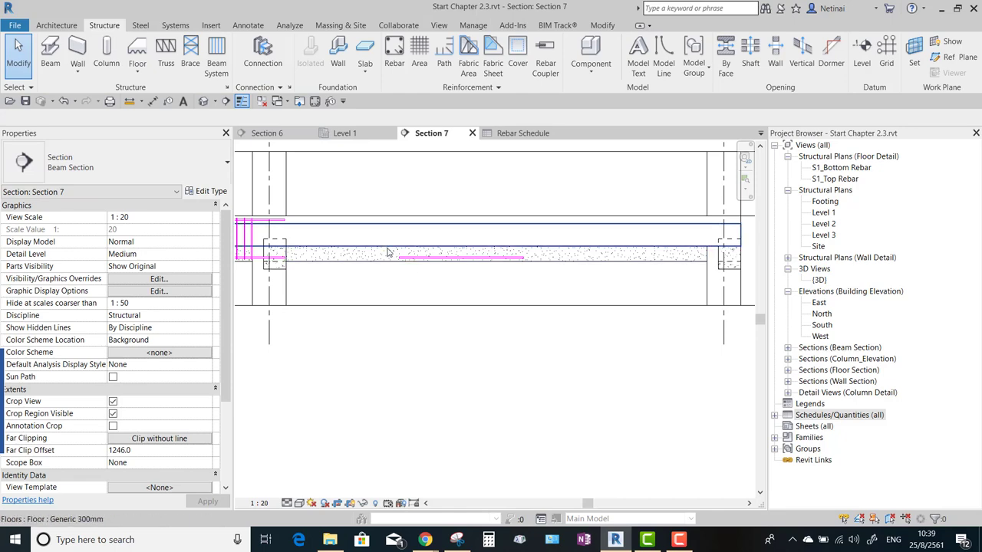
# - Mirror the selected bottom DB25 beam bar across grid 2
pyautogui.moveTo(469, 301); pyautogui.dragTo(563, 314, button='middle')
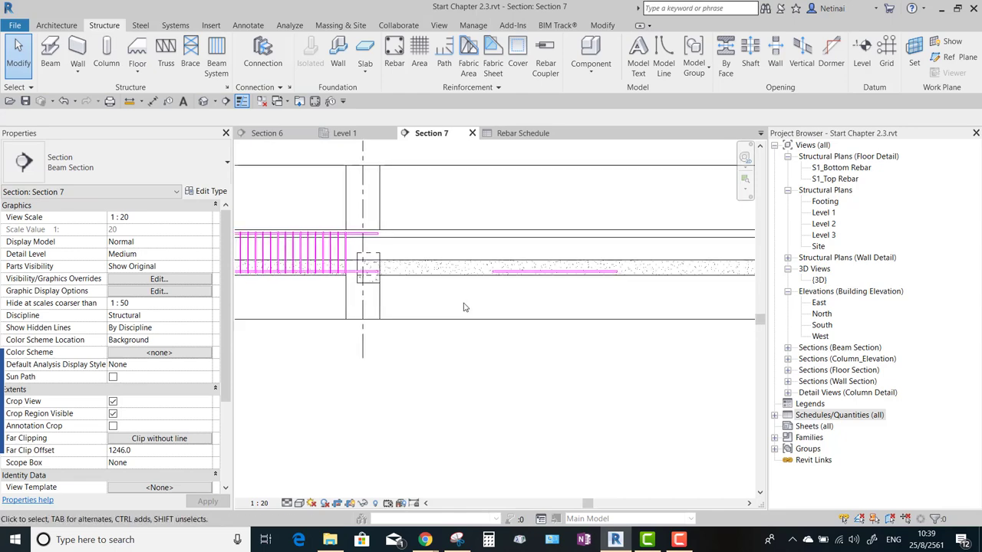
pyautogui.click(358, 272)
pyautogui.moveTo(433, 285); pyautogui.dragTo(487, 294, button='middle')
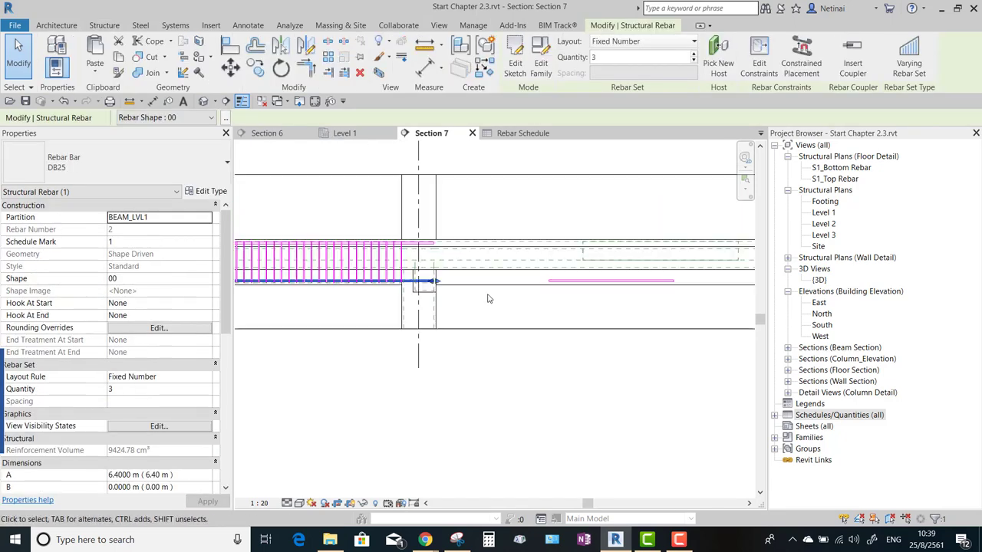
pyautogui.moveTo(349, 305); pyautogui.dragTo(430, 318, button='middle')
pyautogui.scroll(-2, 493, 314)
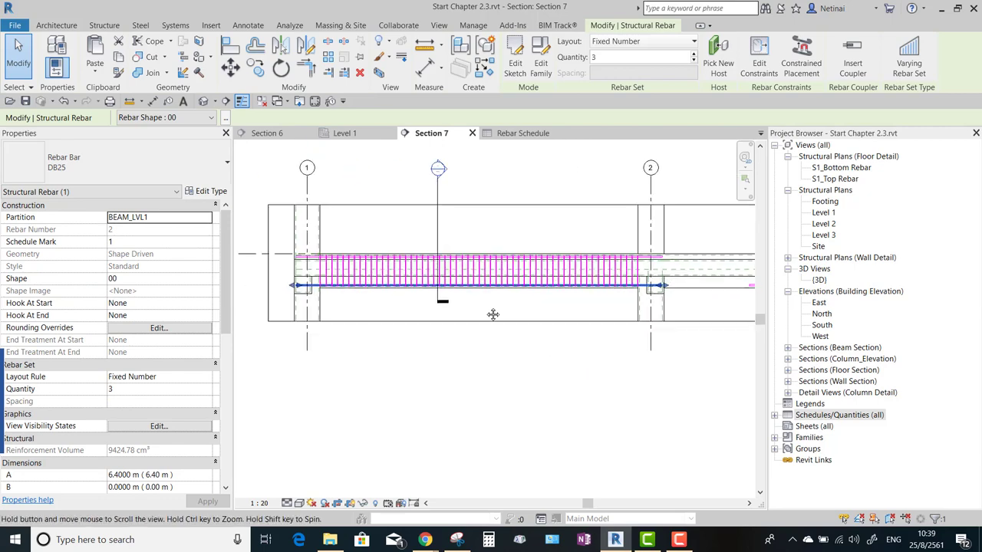
pyautogui.moveTo(487, 311); pyautogui.dragTo(440, 294, button='middle')
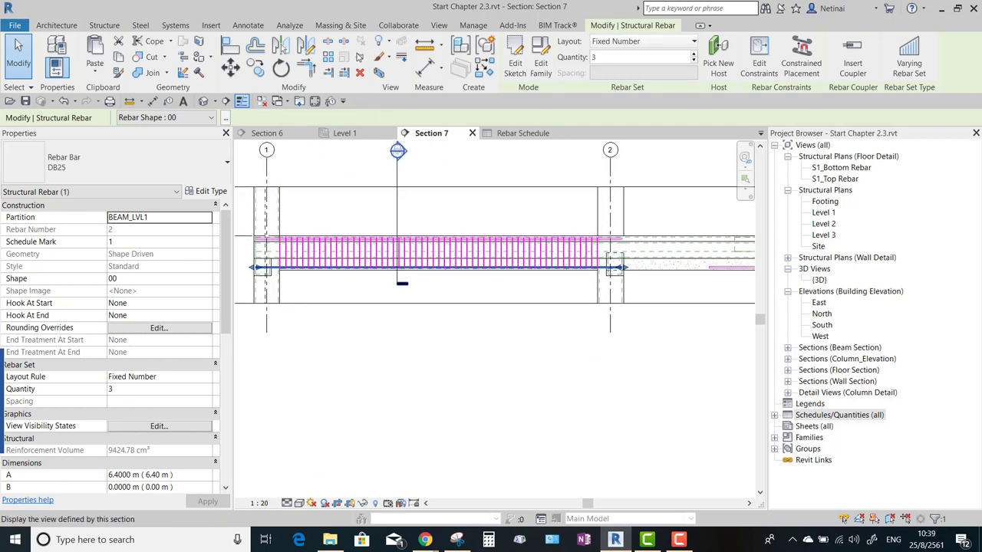
pyautogui.click(280, 47)
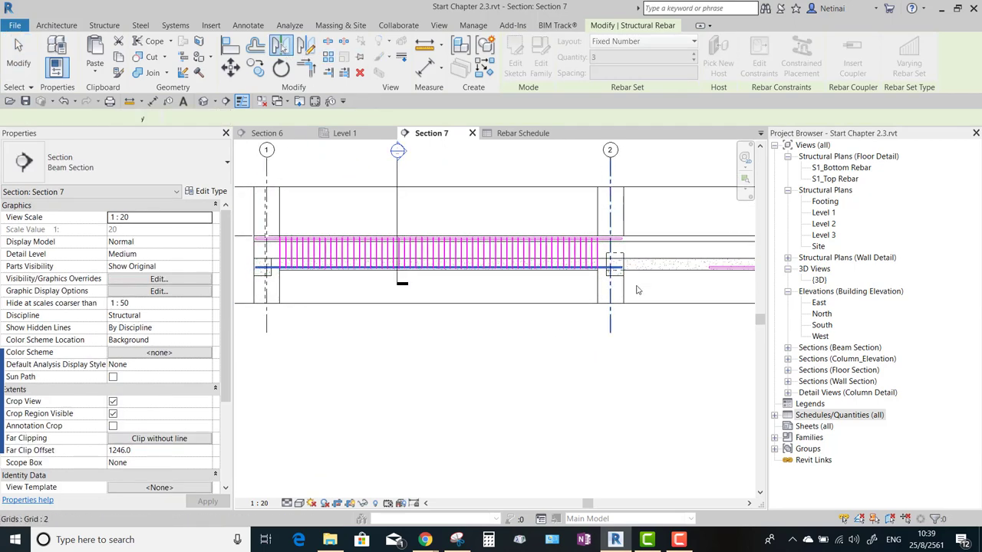
pyautogui.click(610, 180)
pyautogui.moveTo(623, 294); pyautogui.dragTo(362, 275, button='middle')
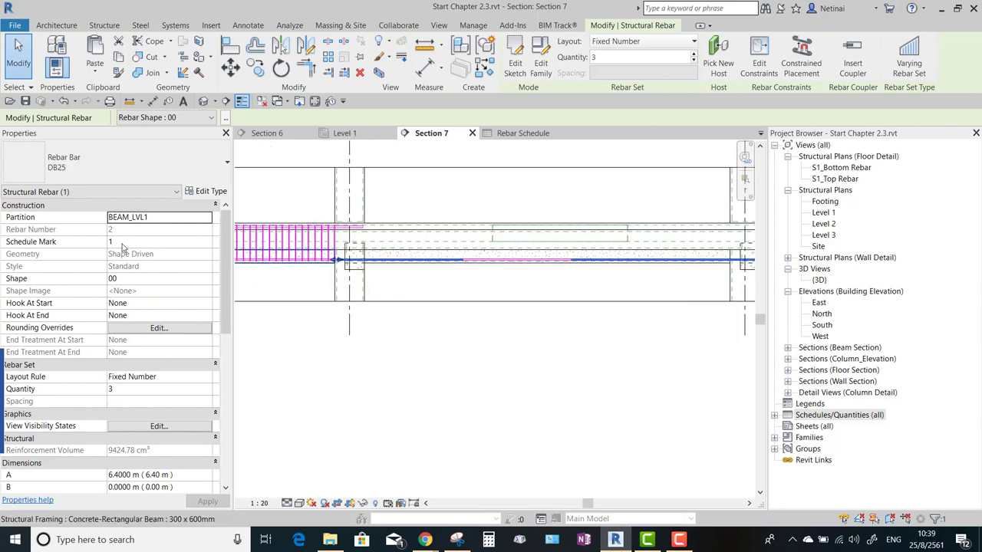
pyautogui.scroll(2, 360, 257)
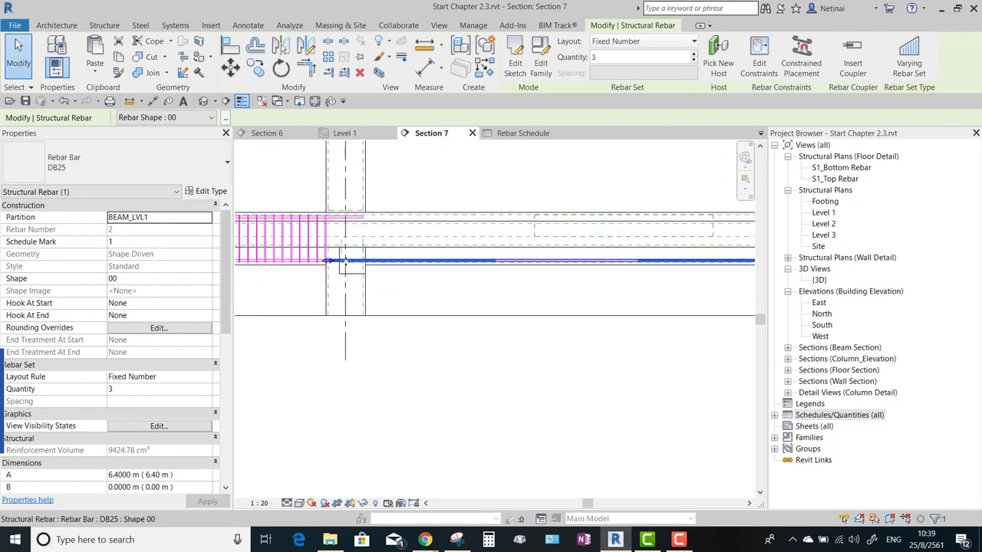
# - Set the bar's Hook At Start and Hook At End to Standard - 90 deg
pyautogui.click(206, 302)
pyautogui.click(196, 321)
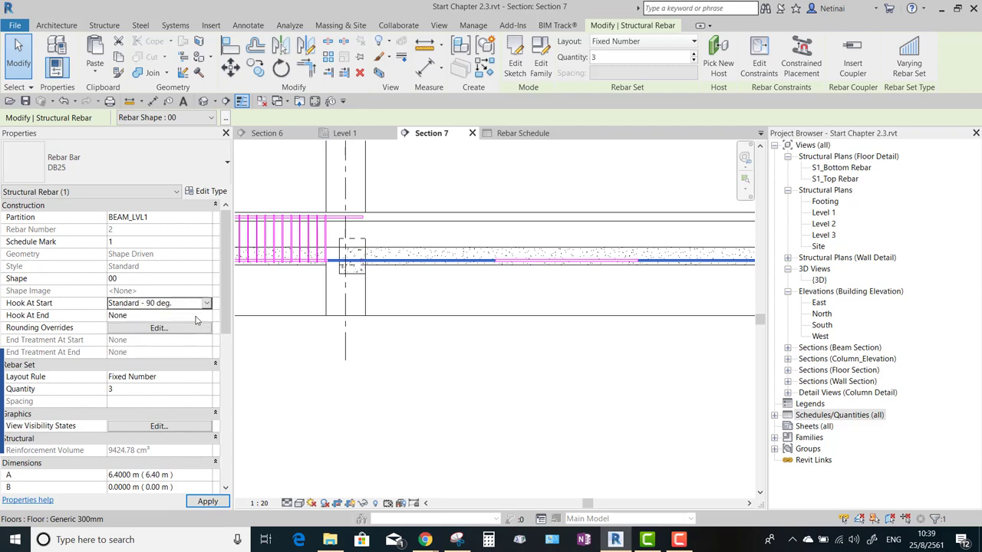
pyautogui.click(206, 315)
pyautogui.click(145, 360)
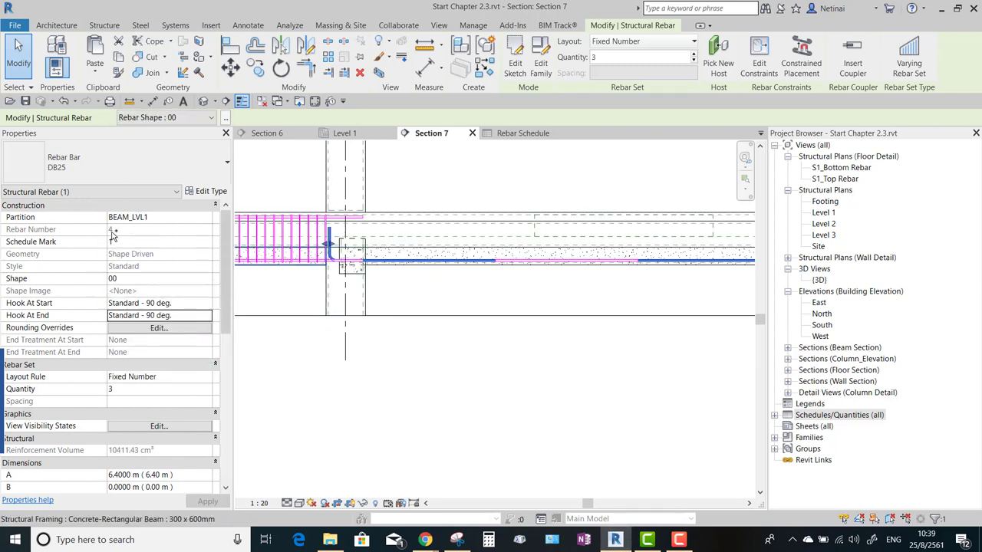
pyautogui.scroll(-3, 373, 292)
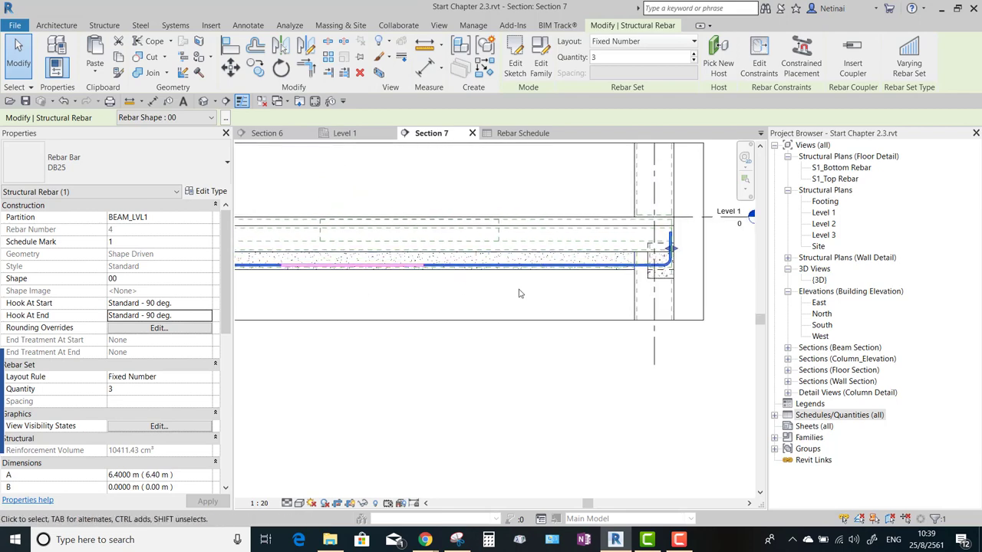
pyautogui.scroll(-1, 474, 317)
pyautogui.click(473, 338)
pyautogui.scroll(2, 402, 277)
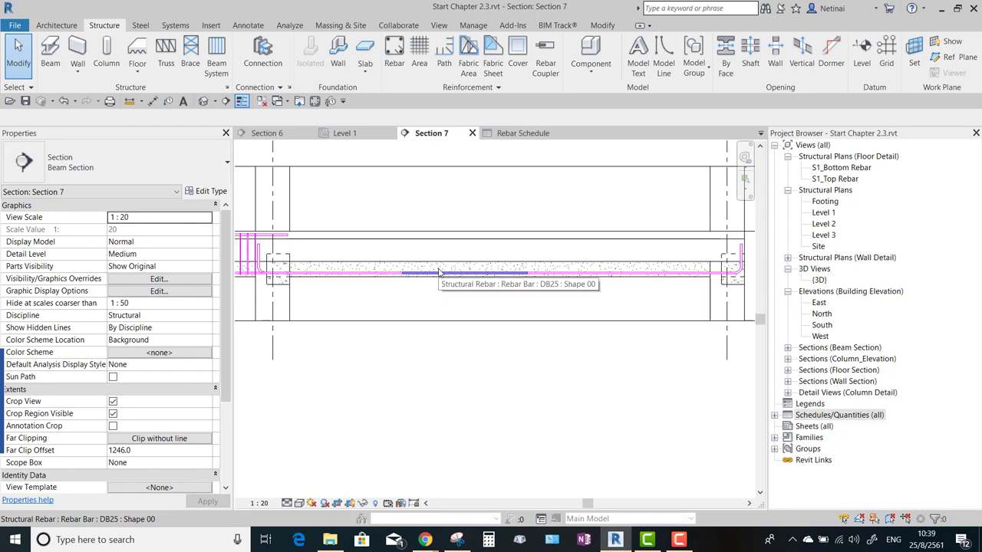
pyautogui.click(439, 272)
pyautogui.scroll(2, 441, 274)
pyautogui.scroll(1, 448, 292)
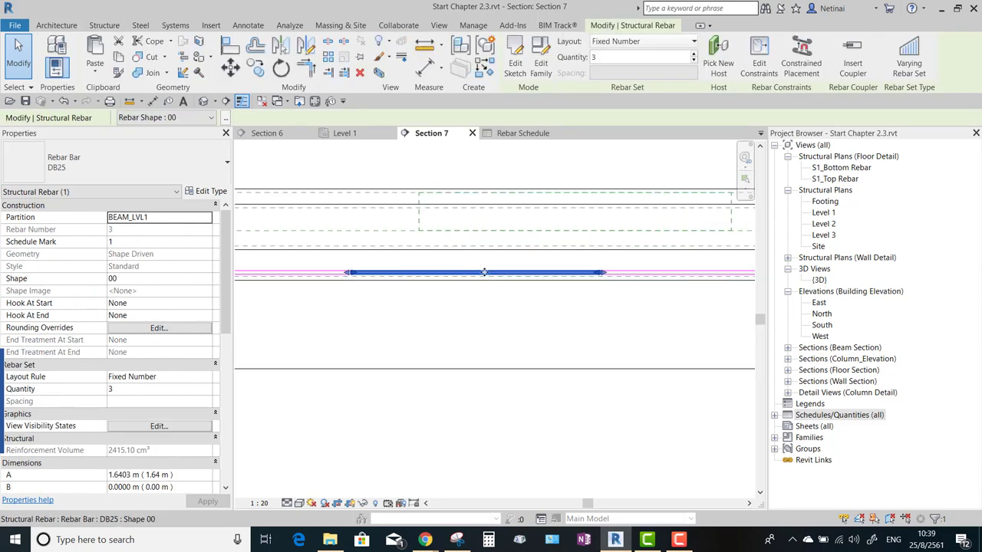
pyautogui.click(453, 305)
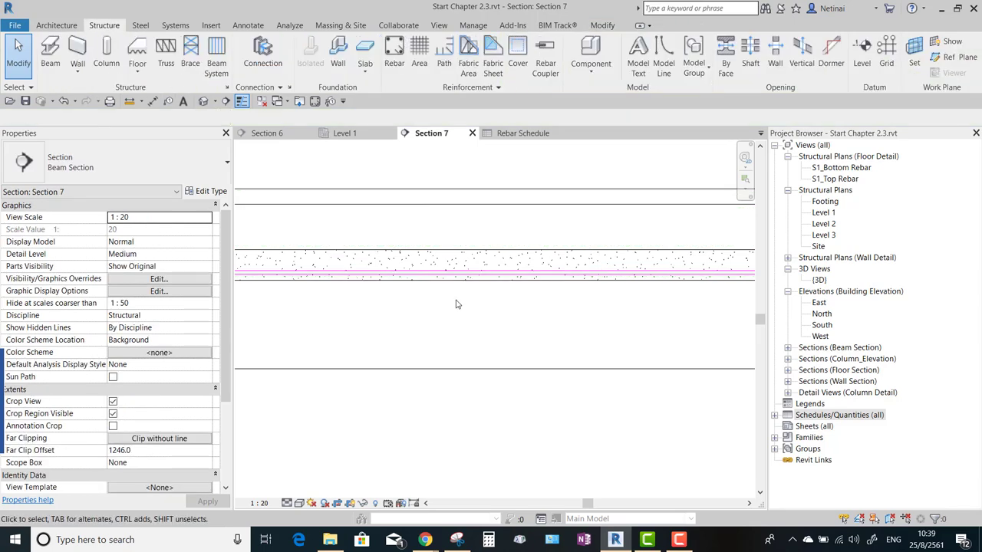
pyautogui.scroll(-3, 629, 291)
pyautogui.scroll(2, 589, 296)
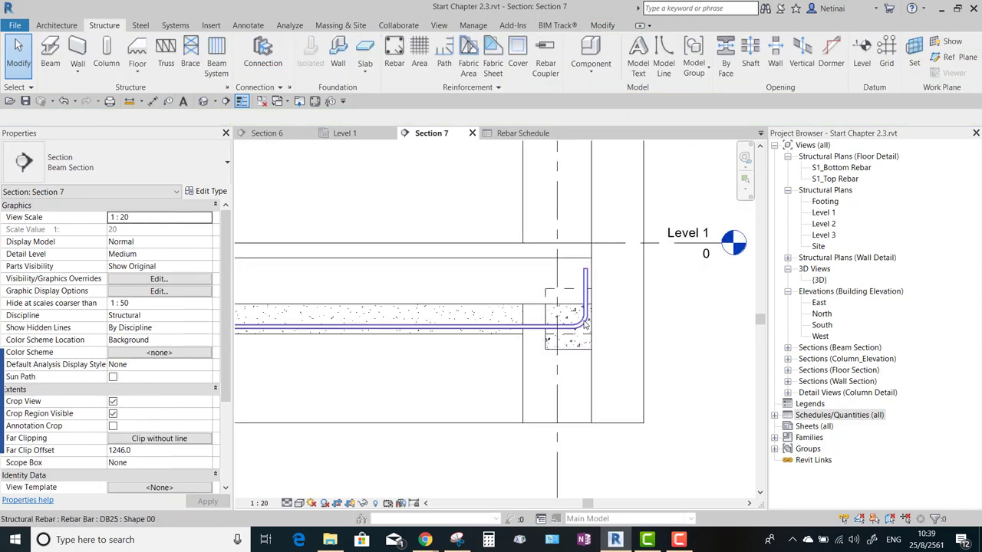
pyautogui.click(445, 351)
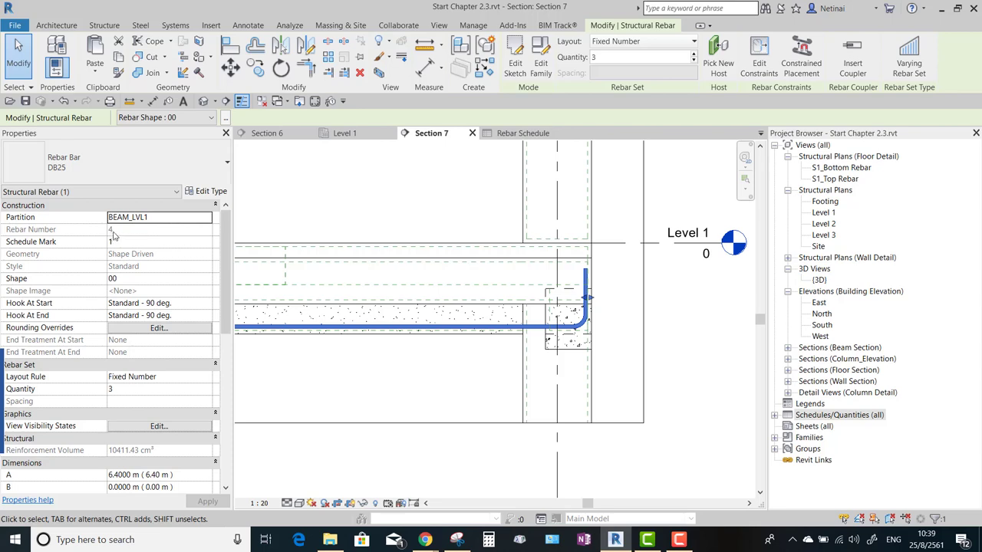
pyautogui.click(365, 396)
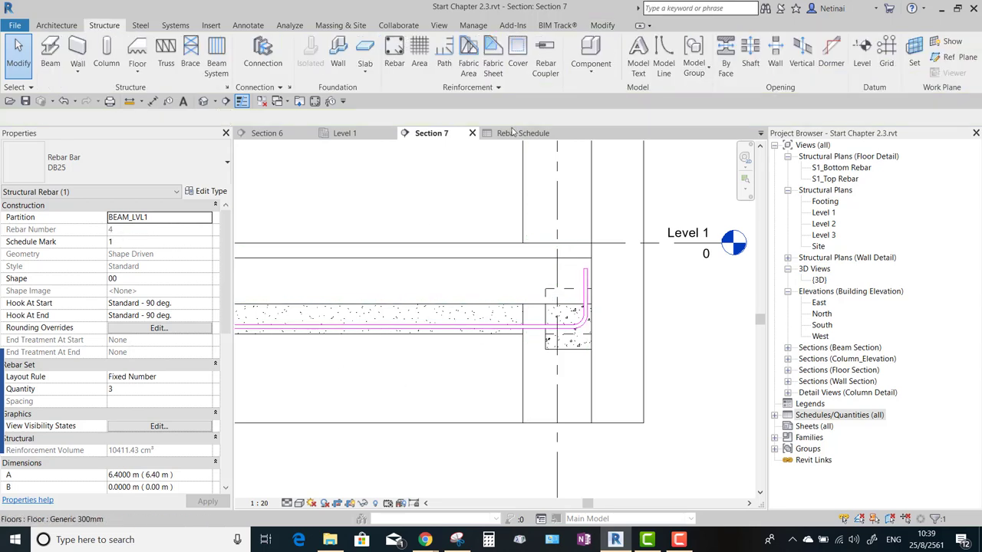
# - In Reinforcement Numbers, enable Remove Gaps for partition BEAM_LVL1 and apply the change
pyautogui.click(483, 87)
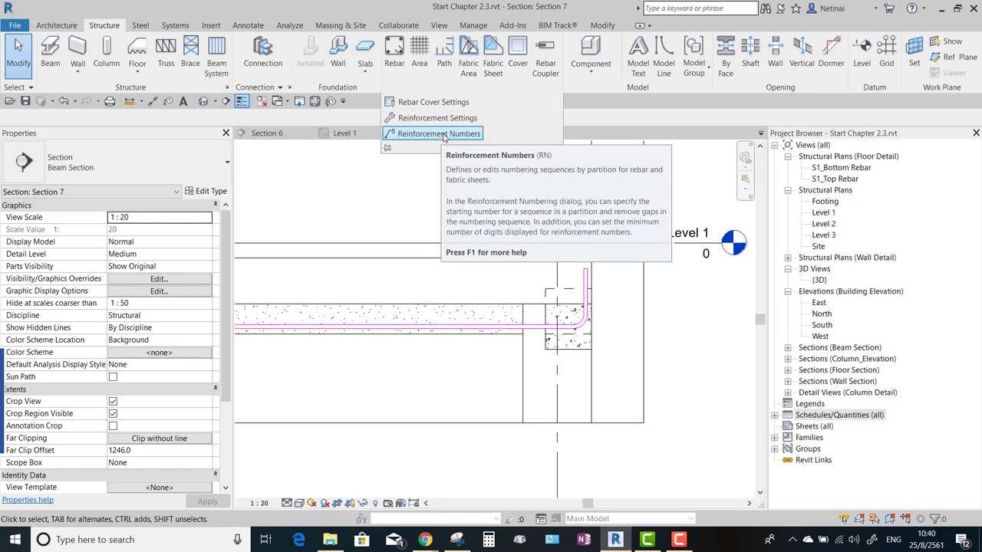
pyautogui.click(443, 134)
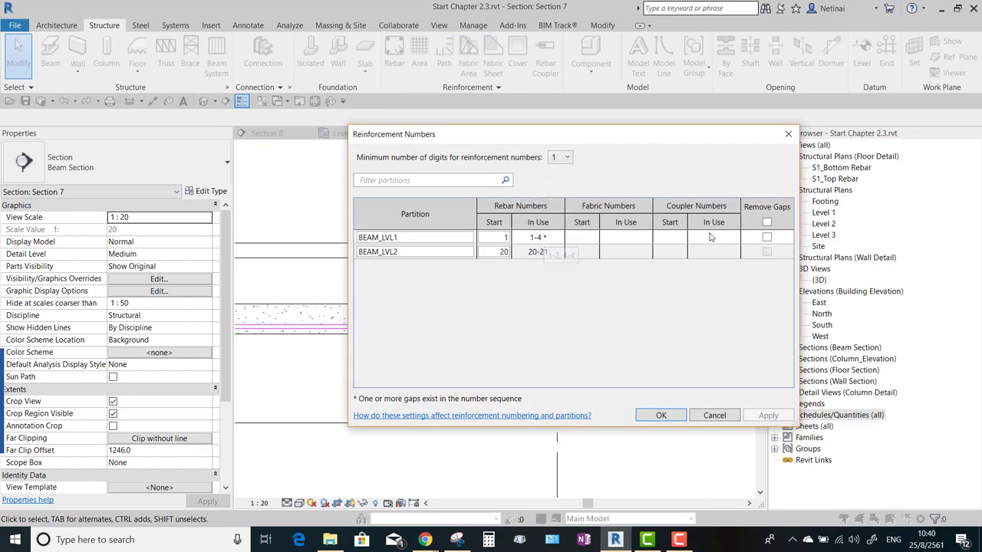
pyautogui.click(767, 238)
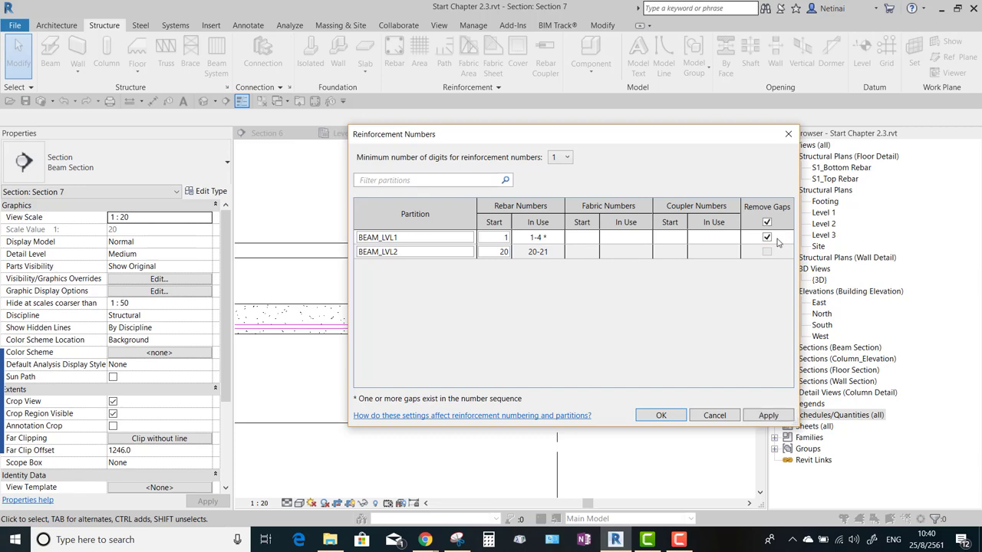
pyautogui.click(768, 415)
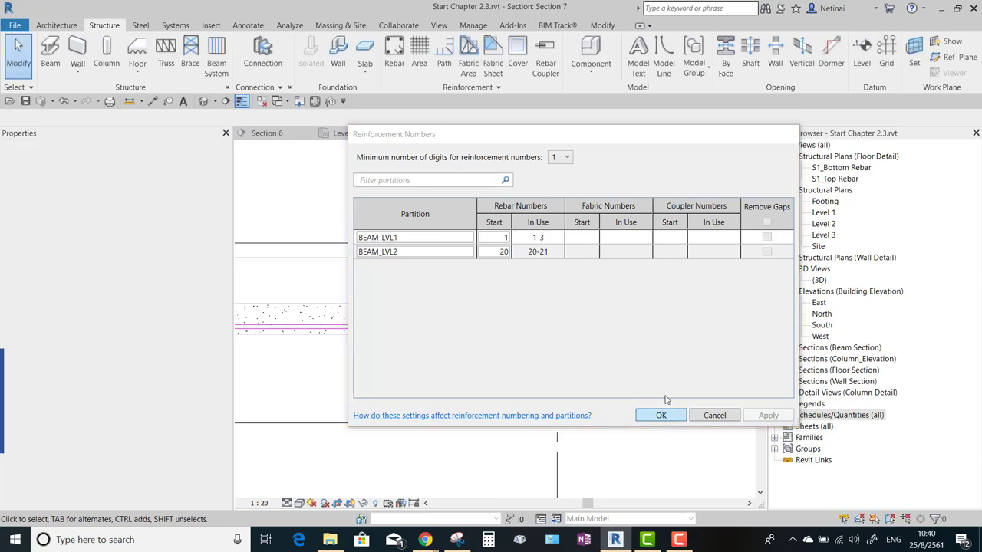
pyautogui.click(661, 415)
pyautogui.click(522, 349)
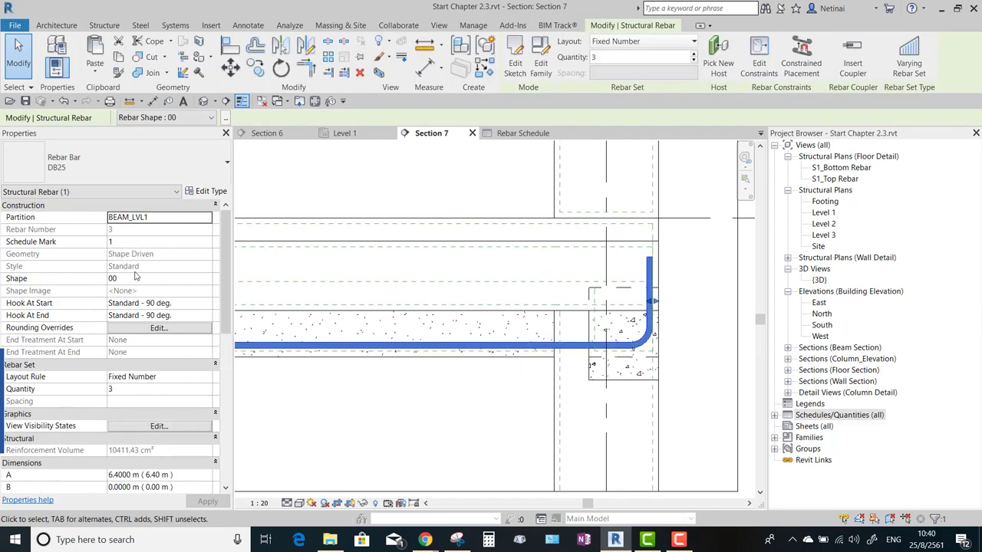
pyautogui.click(437, 385)
pyautogui.scroll(-3, 491, 383)
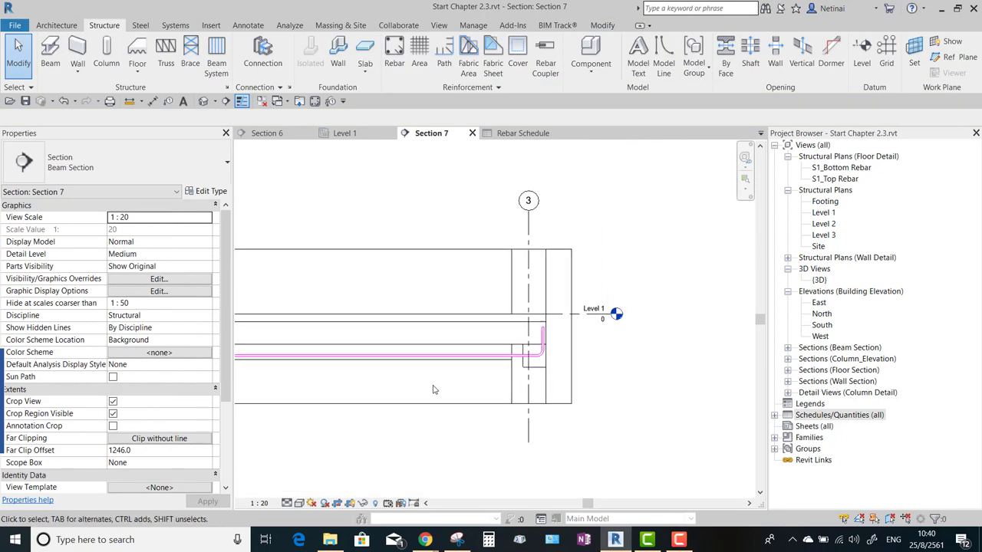
pyautogui.scroll(-2, 598, 384)
pyautogui.scroll(-2, 587, 382)
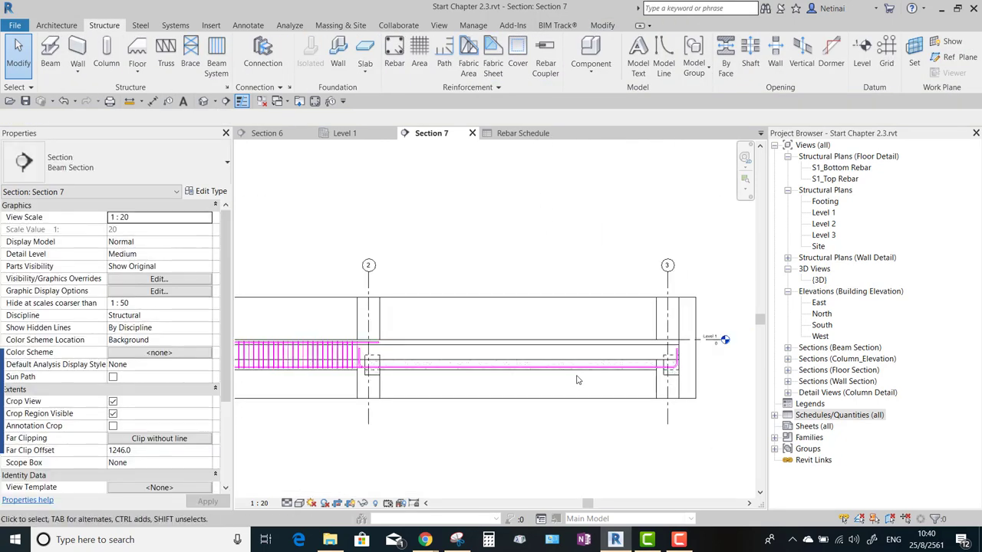